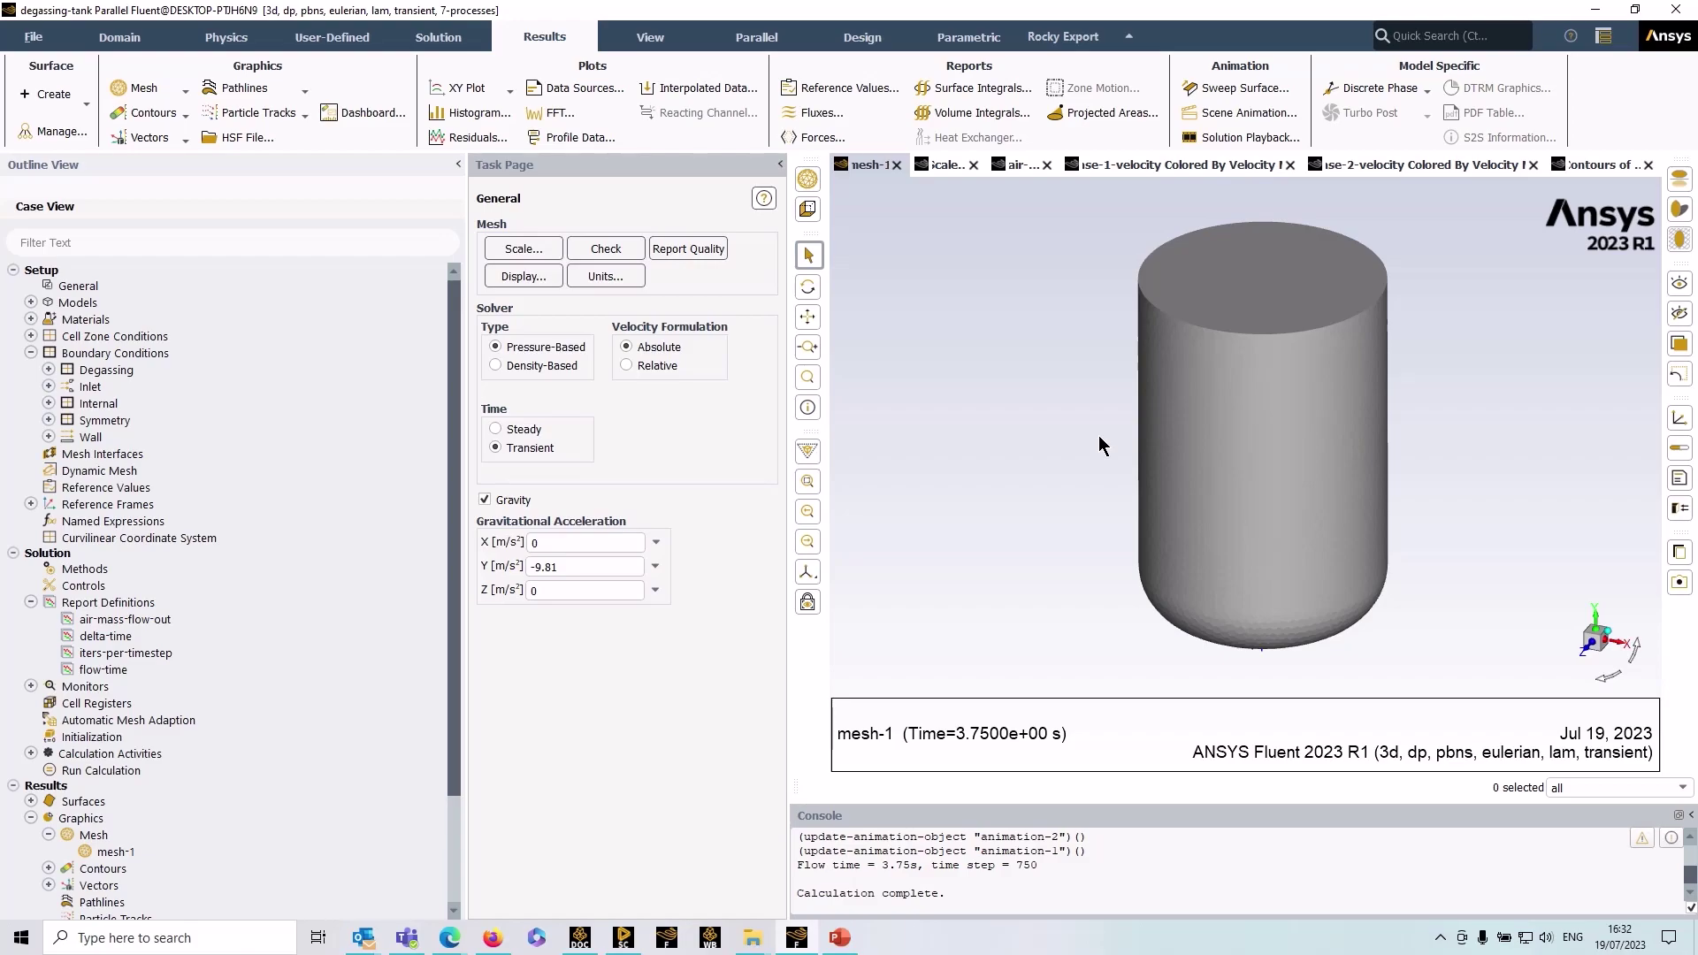
# Rotate the tank and pick its top cap as the degassing boundary.
pyautogui.moveTo(1309, 601); pyautogui.dragTo(1245, 536)
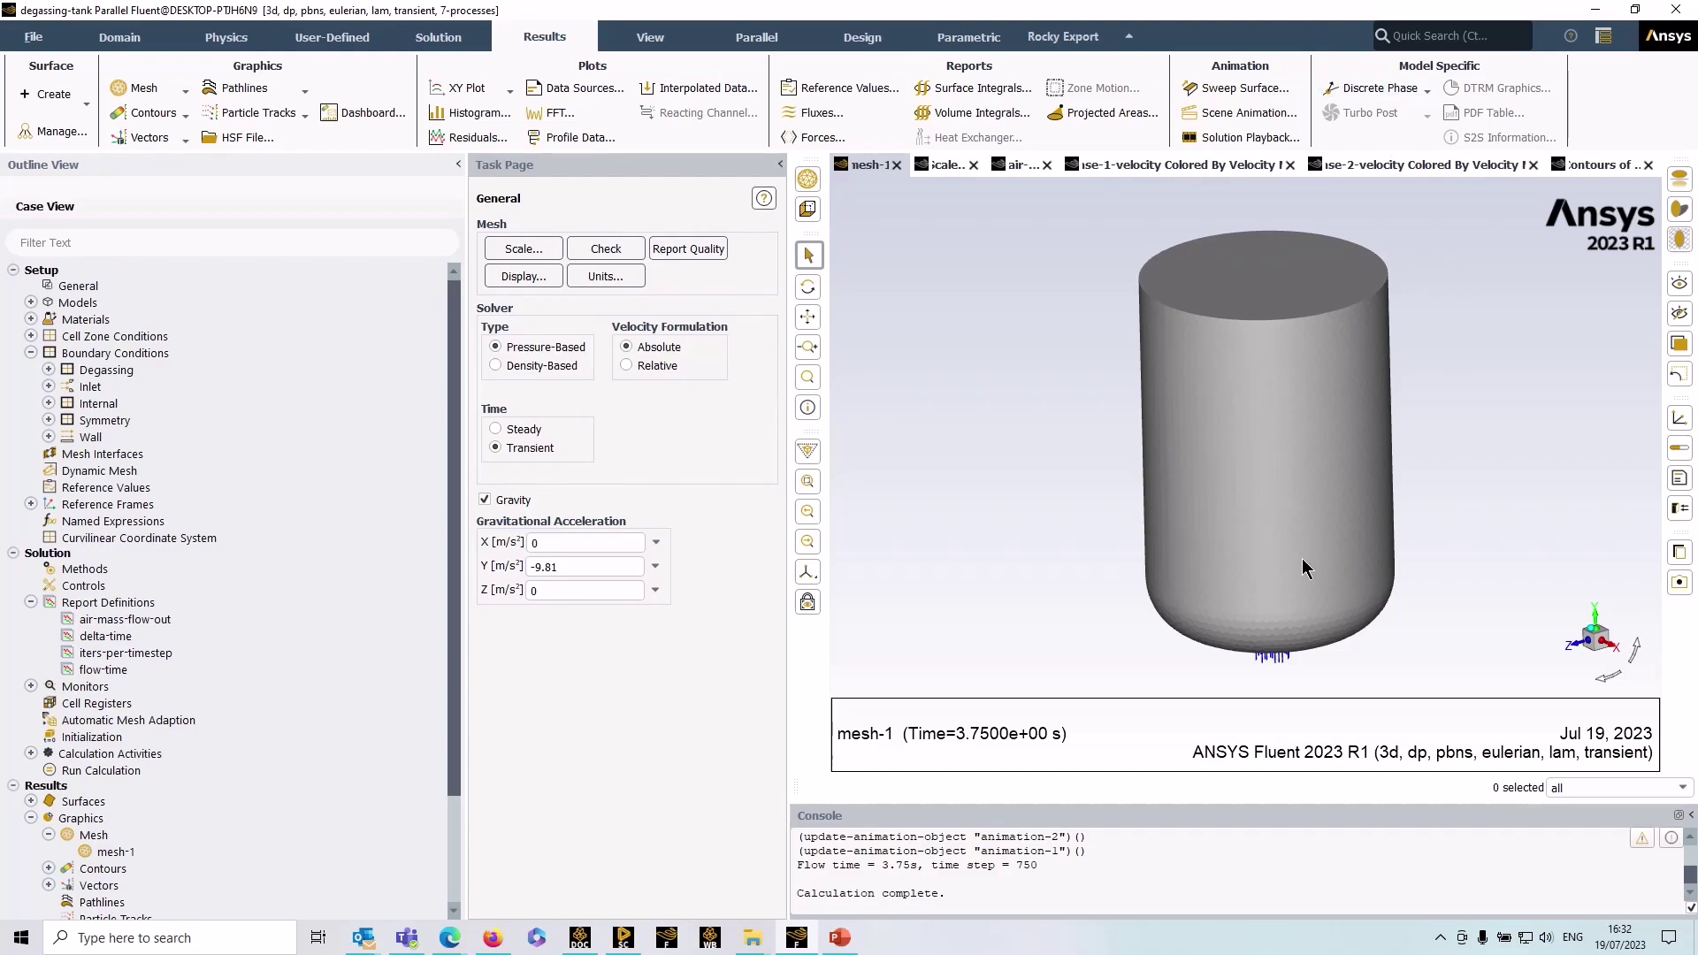
pyautogui.moveTo(1307, 580); pyautogui.dragTo(1323, 506)
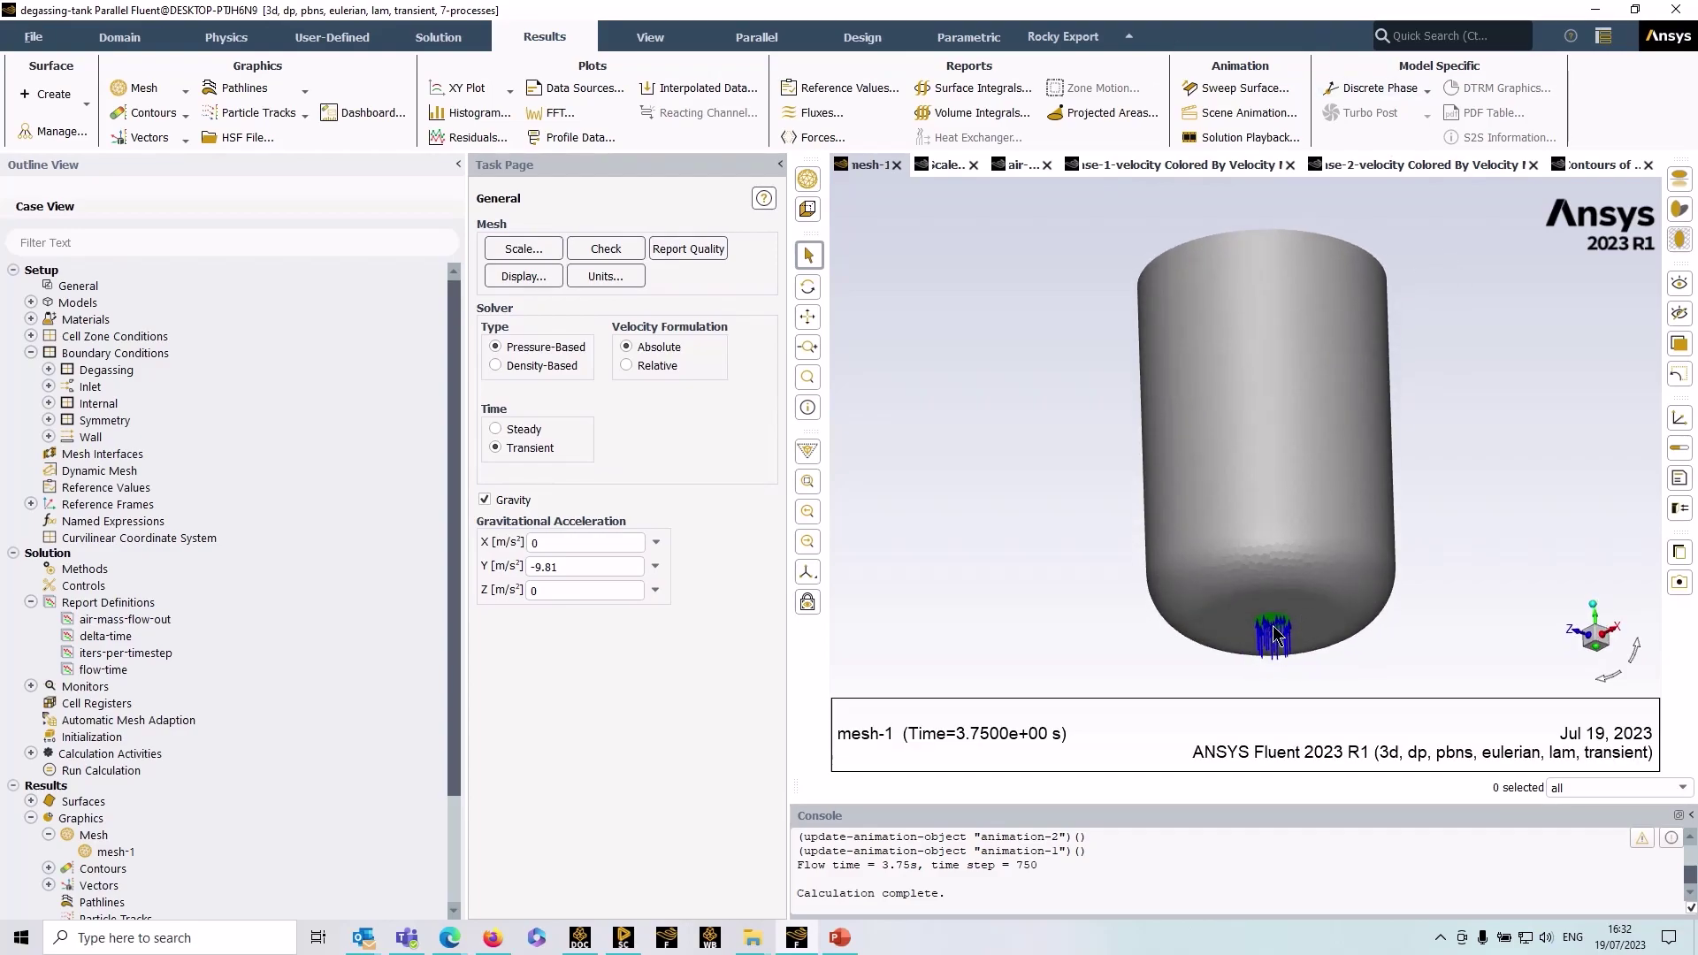
pyautogui.moveTo(1292, 334); pyautogui.dragTo(1274, 607)
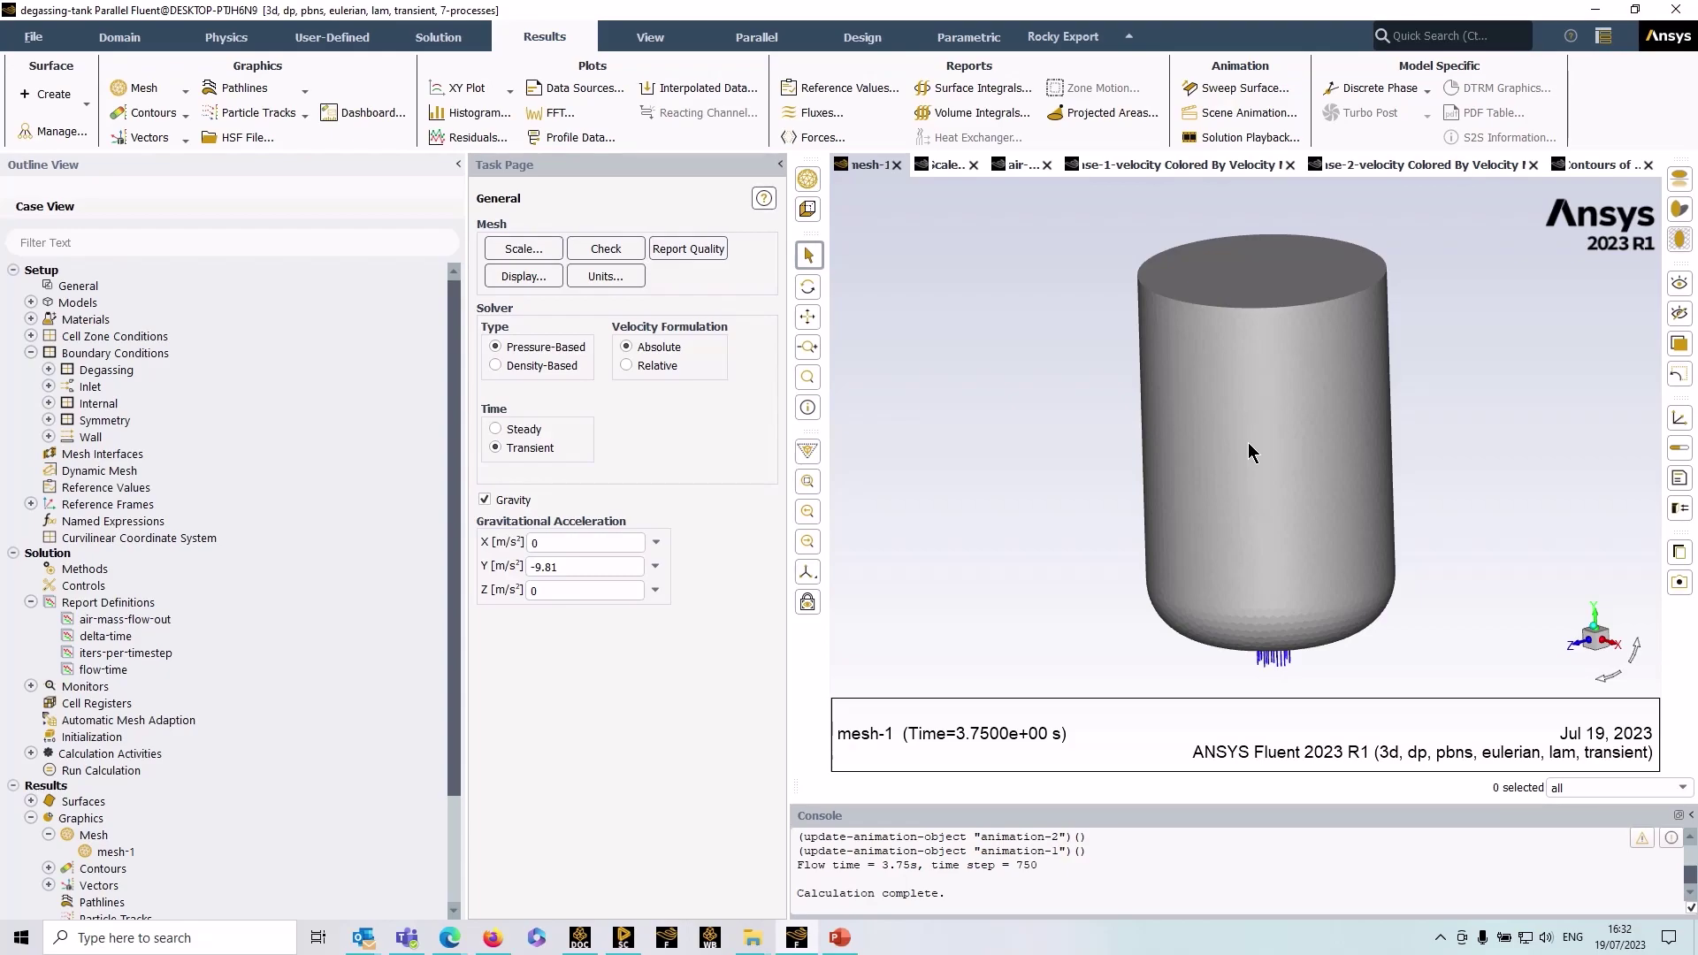
pyautogui.click(1263, 283)
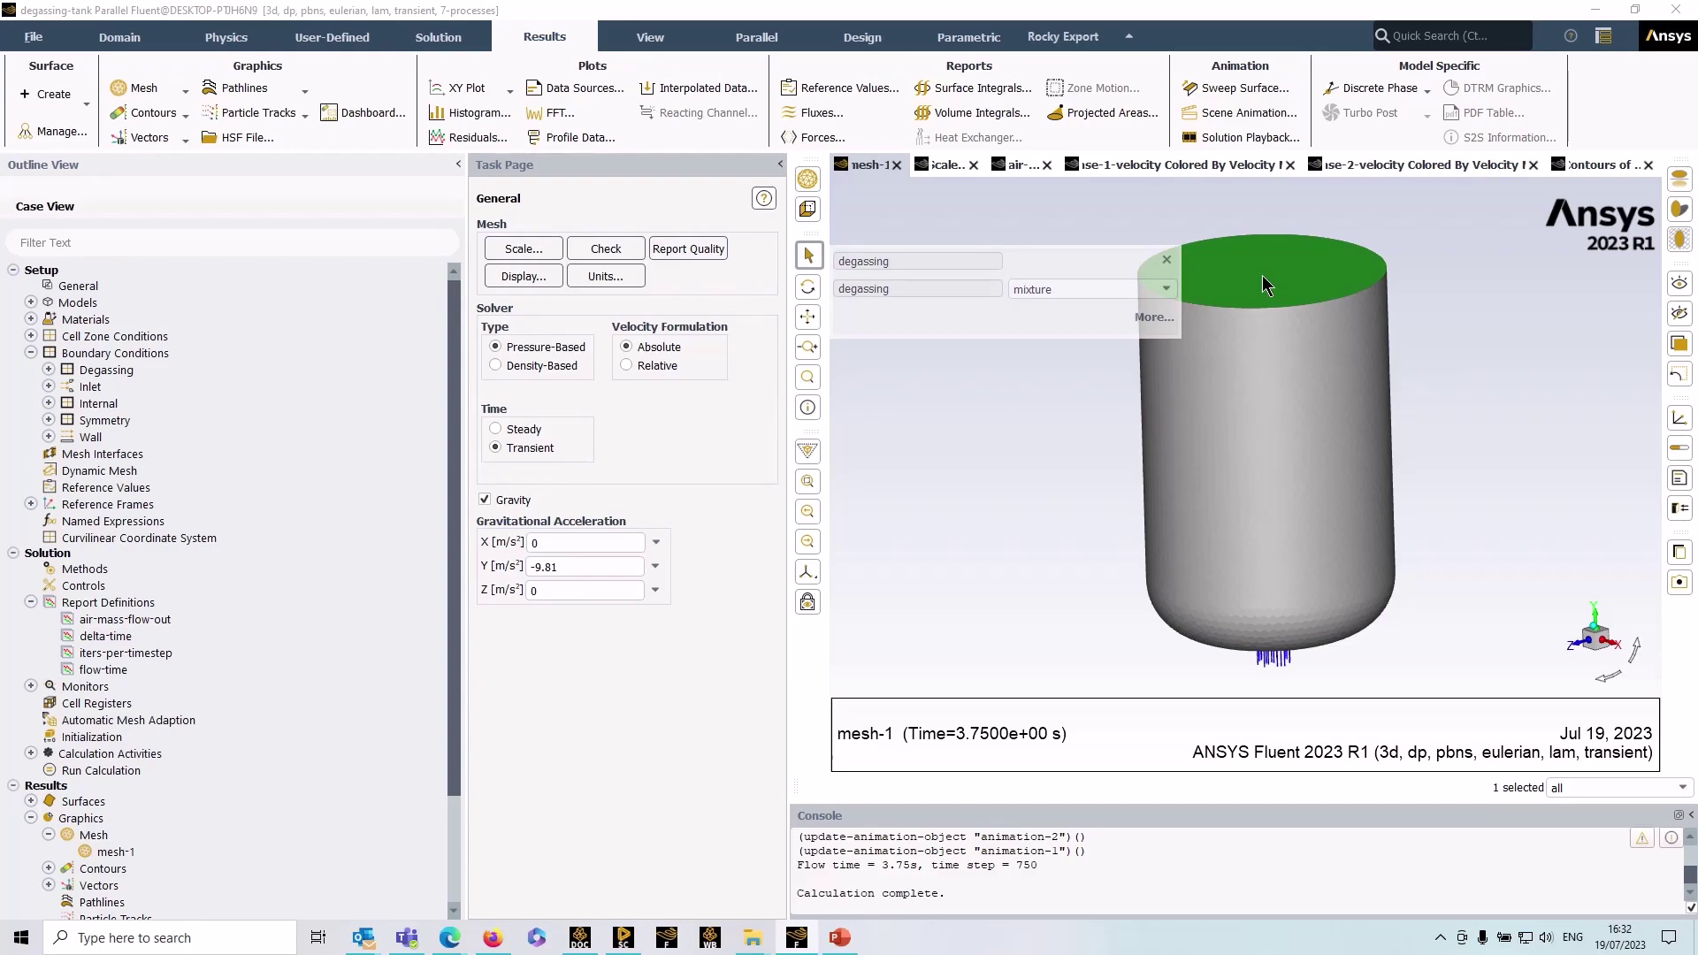
pyautogui.click(1167, 260)
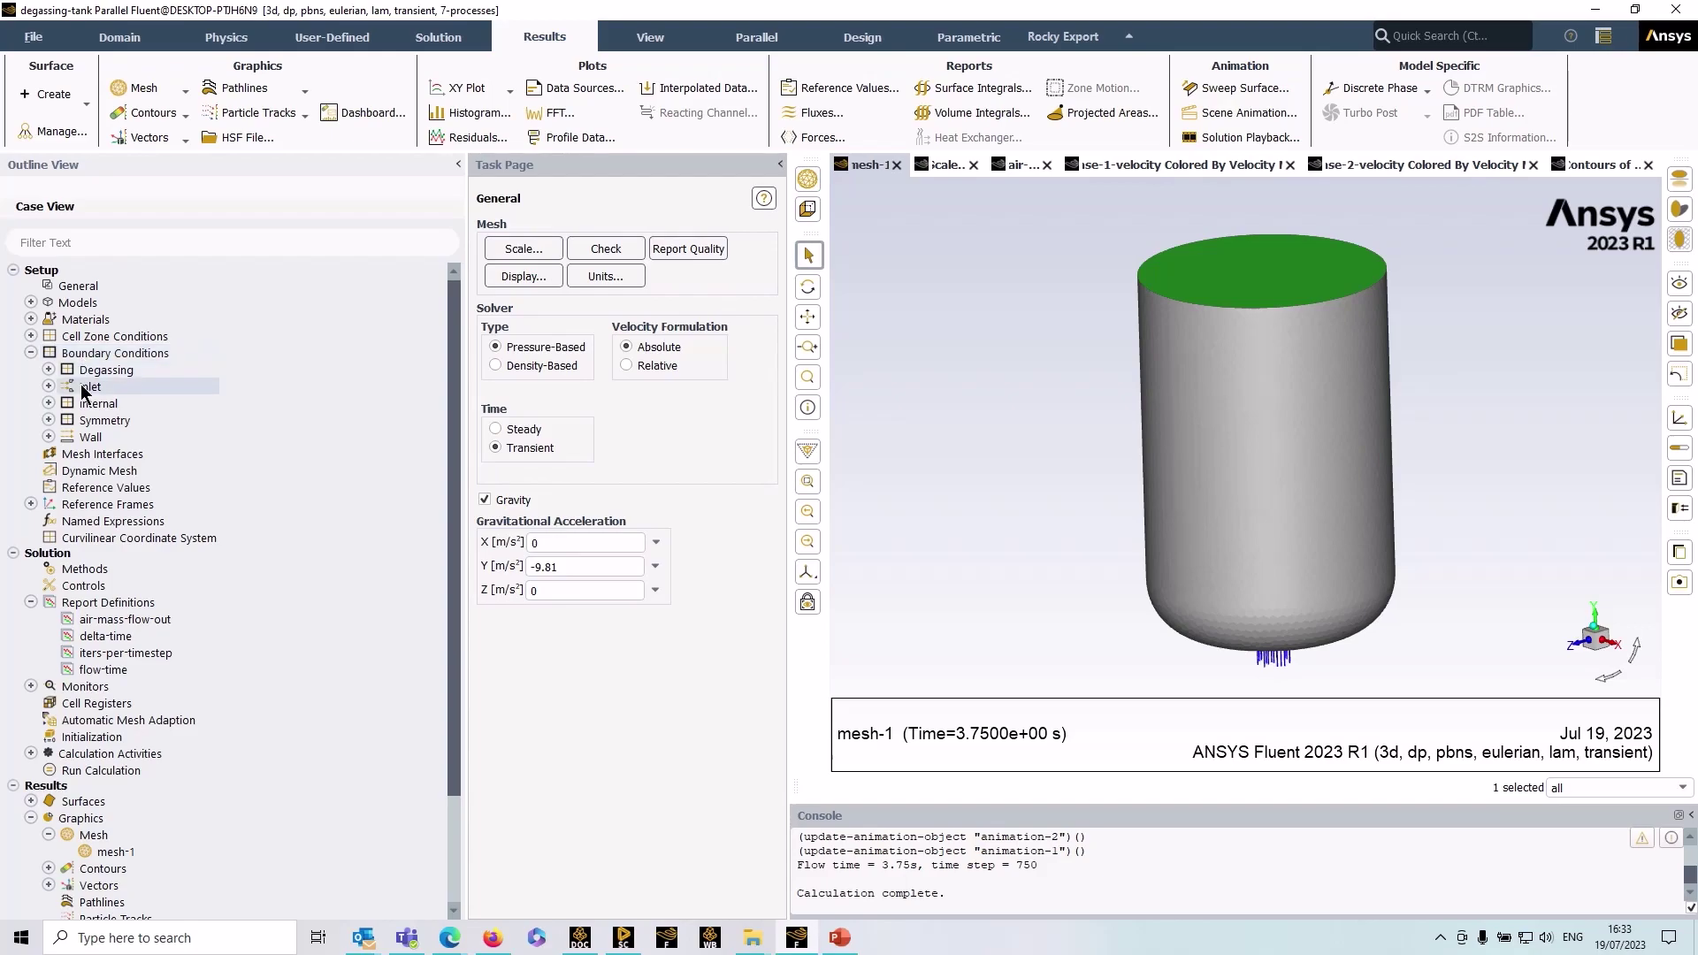
# Check the Wall boundary's type, leaving it as wall.
pyautogui.moveTo(1227, 634)
pyautogui.mouseDown()
pyautogui.moveTo(1233, 537)
pyautogui.moveTo(1205, 624)
pyautogui.mouseUp()
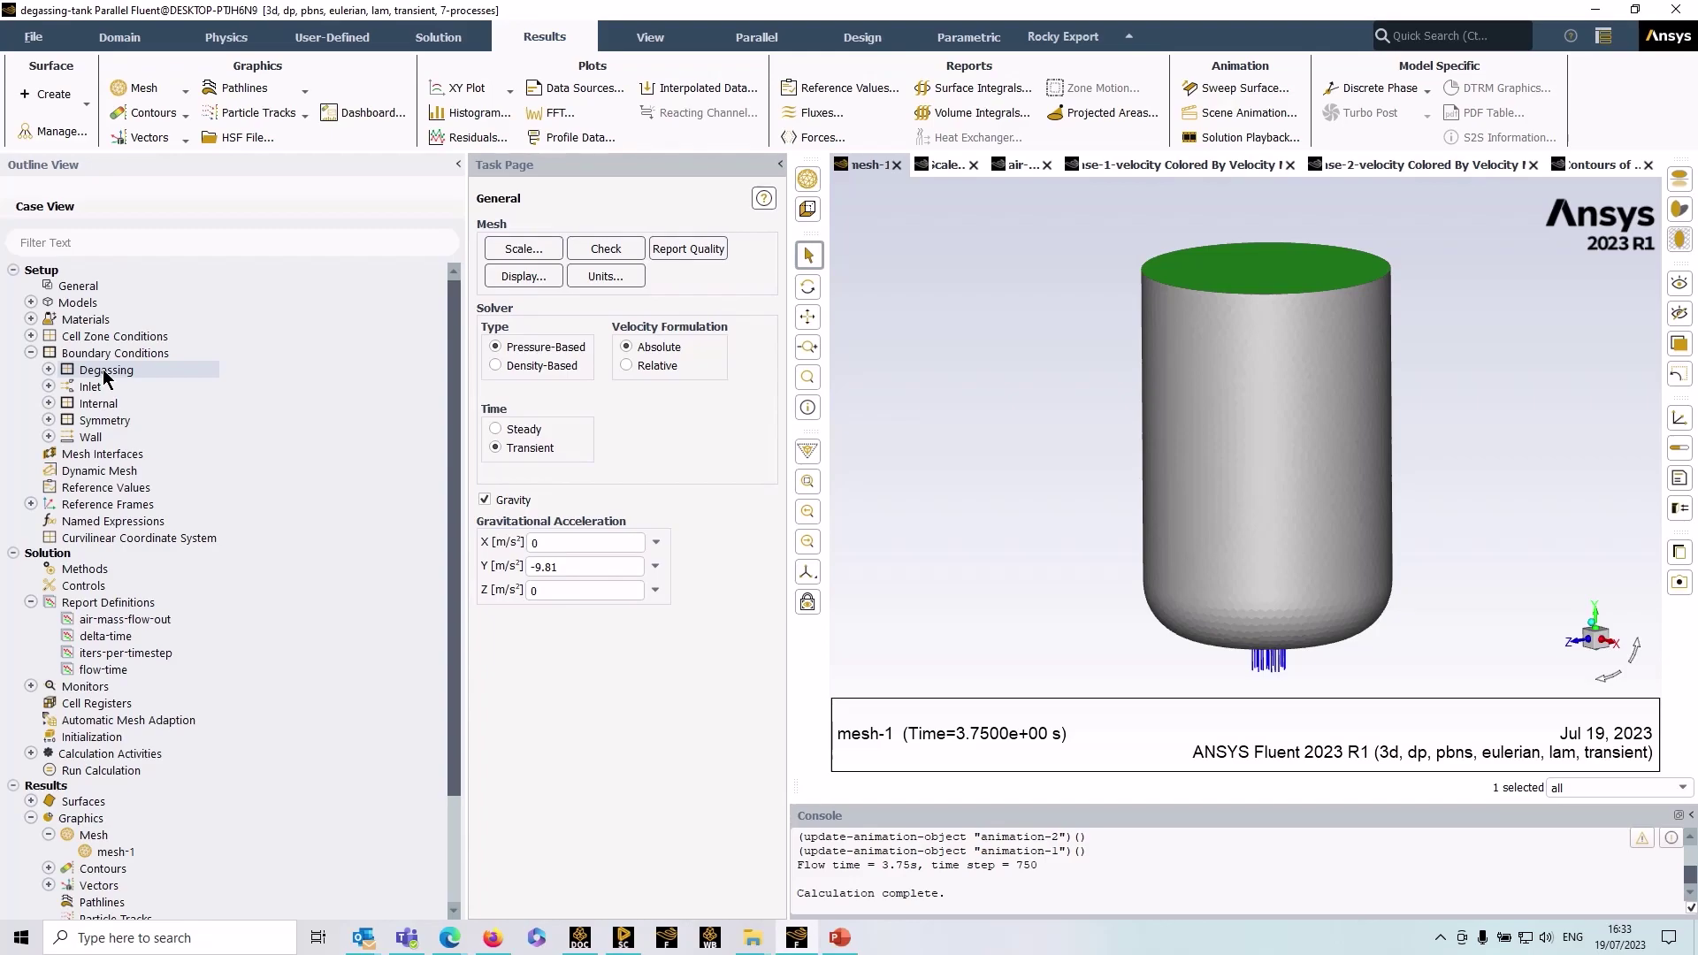
pyautogui.rightClick(97, 439)
pyautogui.moveTo(162, 548)
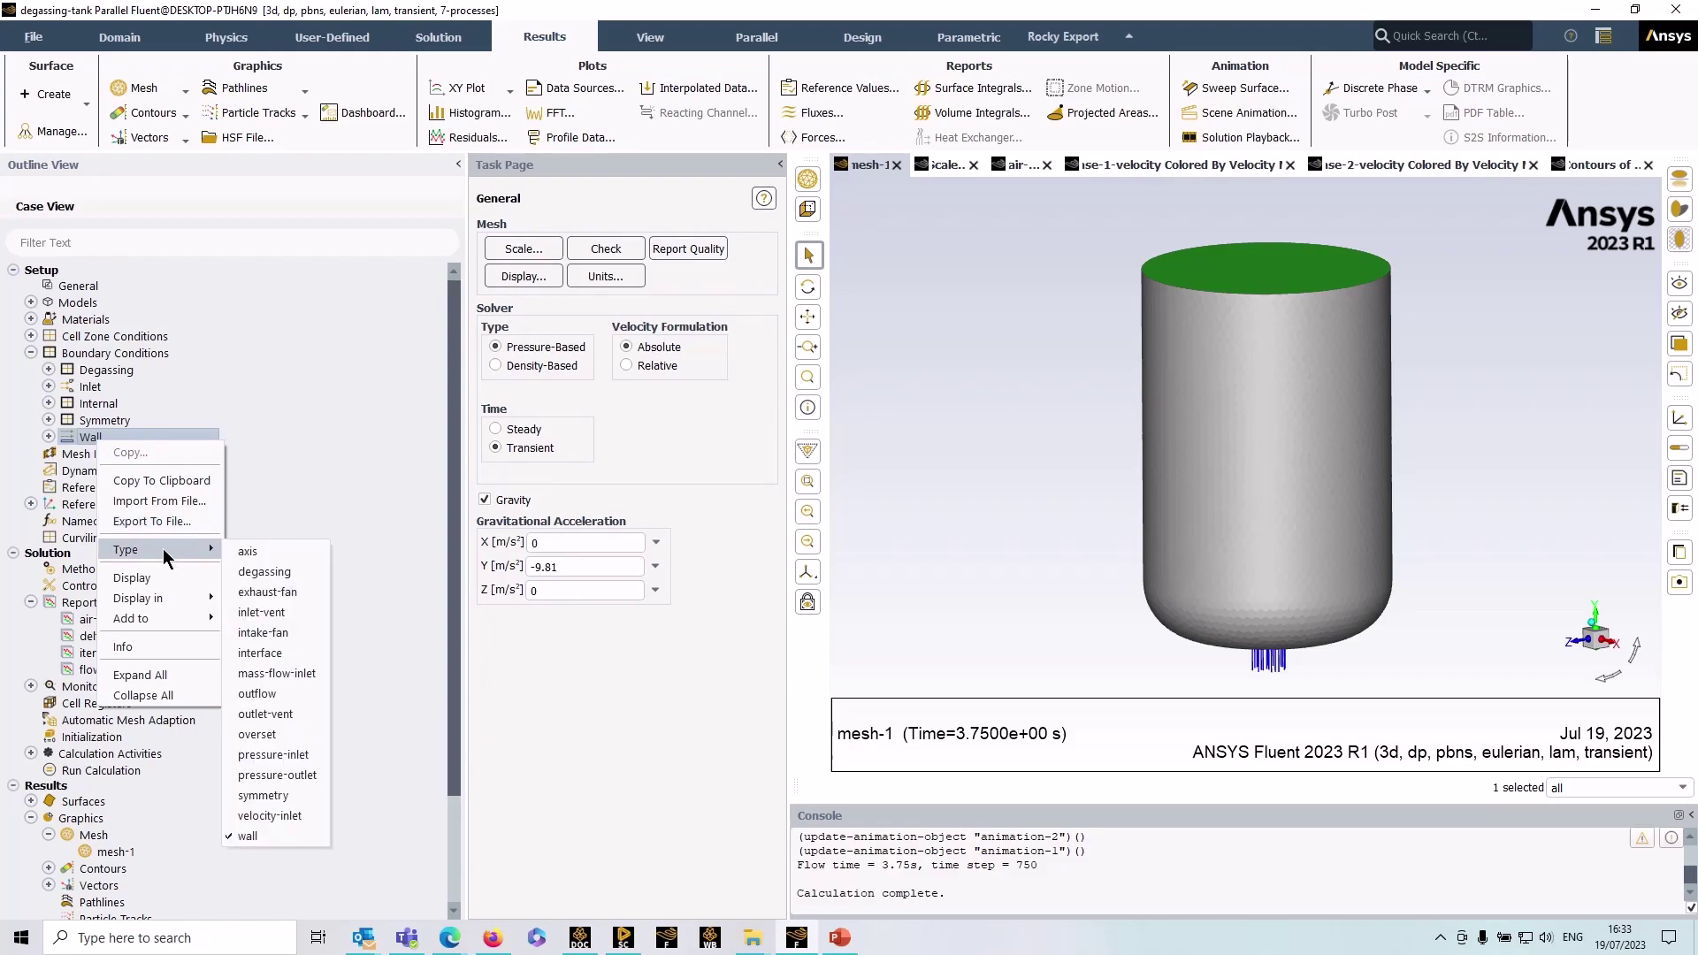
pyautogui.click(667, 678)
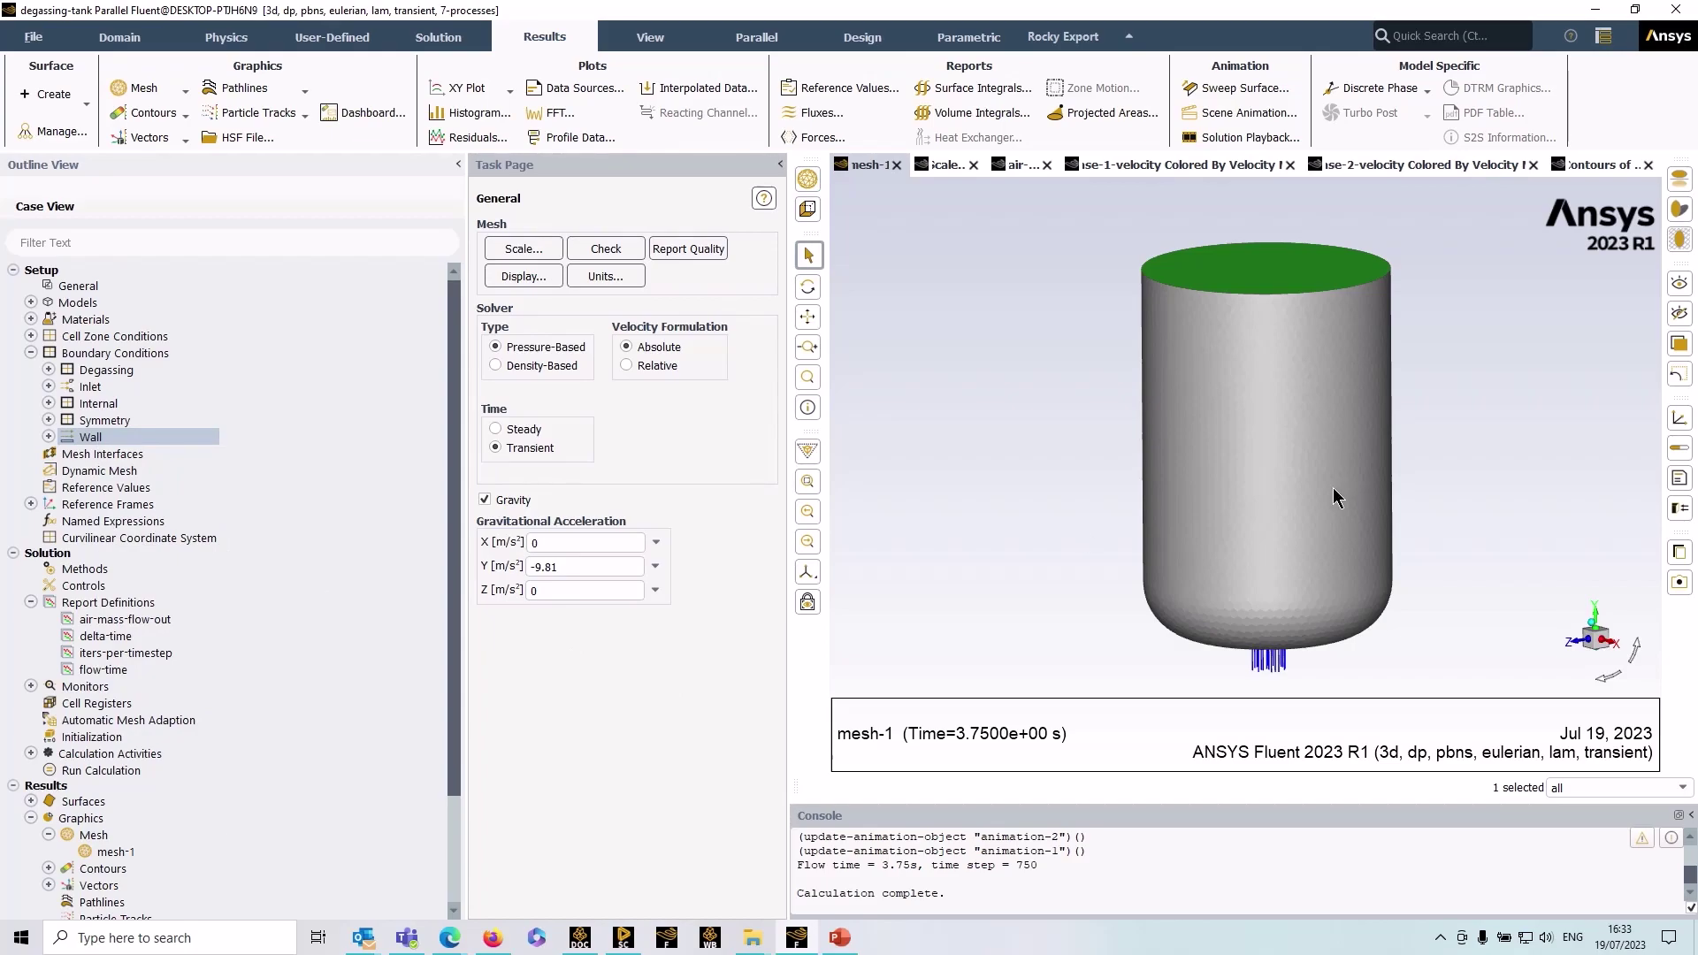
# Confirm air and water-liquid in the Fluent Fluid Materials list.
pyautogui.click(252, 40)
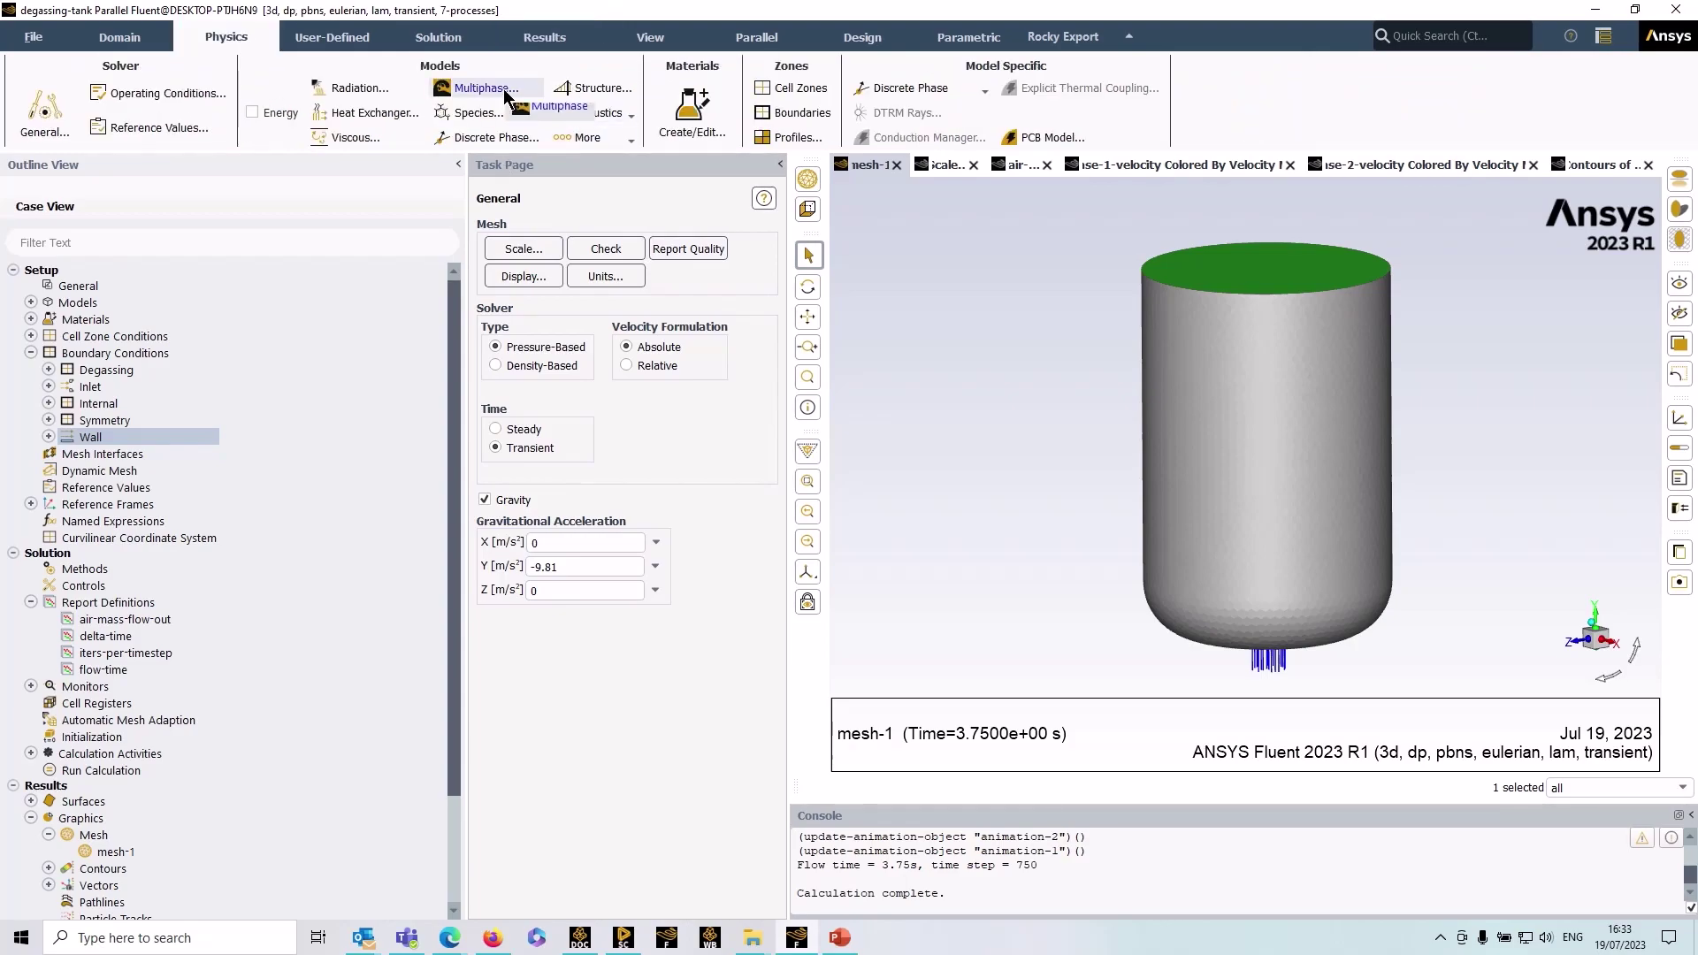
pyautogui.click(698, 132)
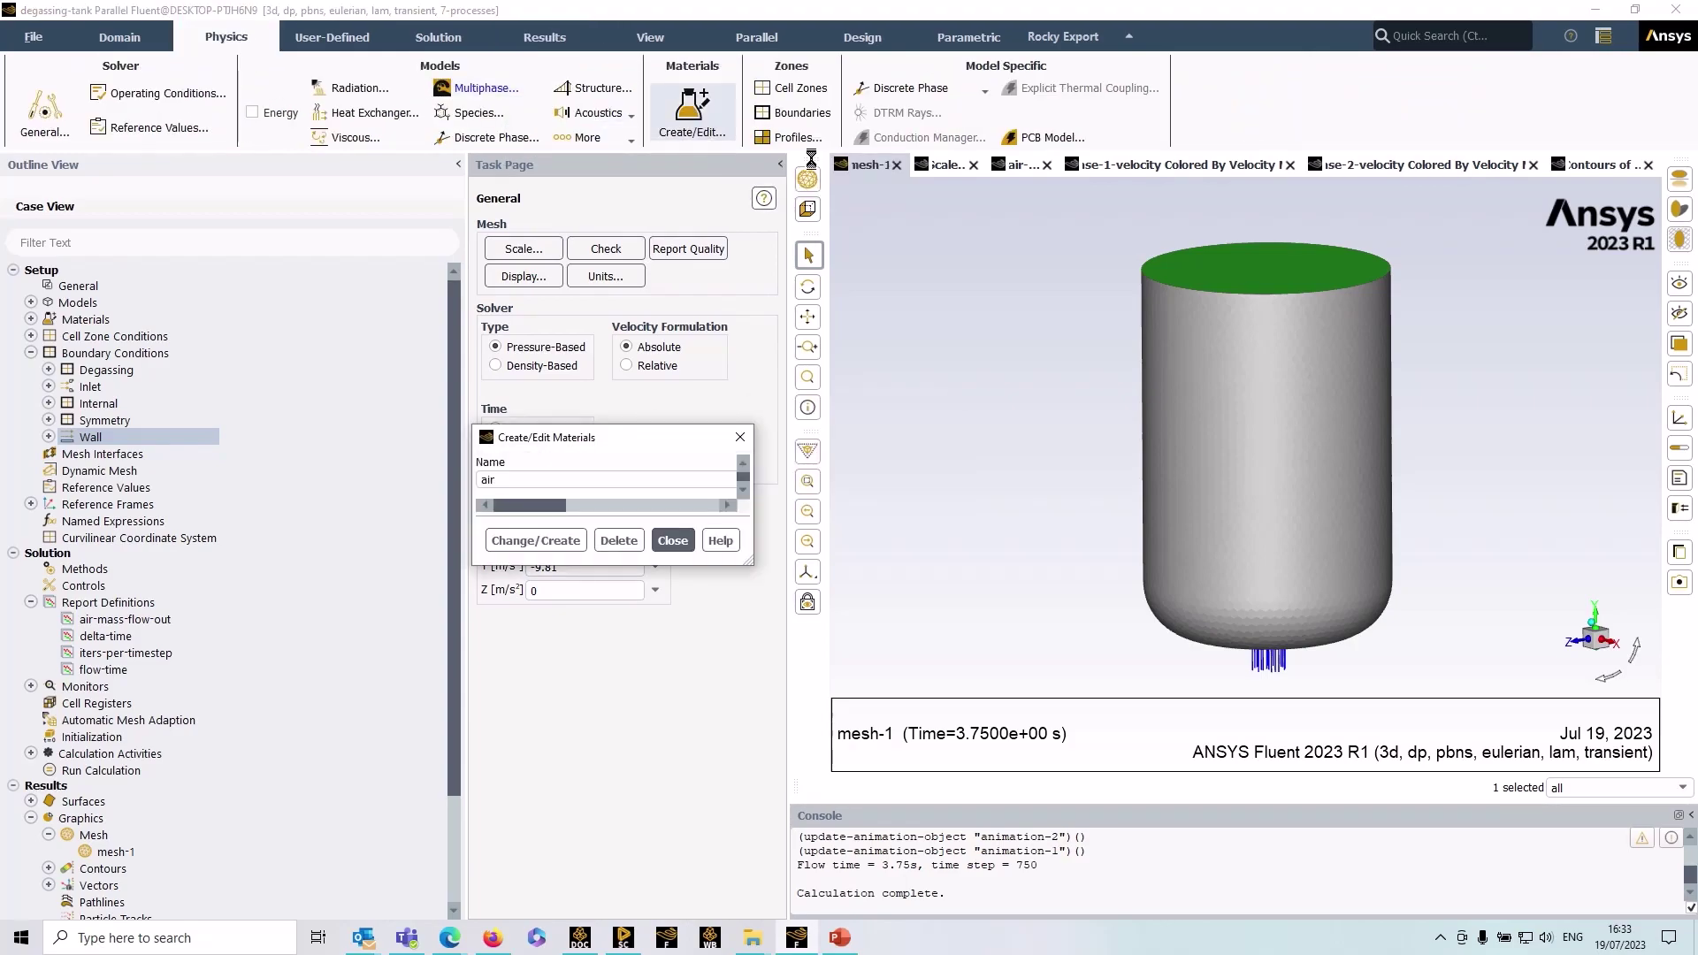
pyautogui.moveTo(889, 442); pyautogui.dragTo(900, 355)
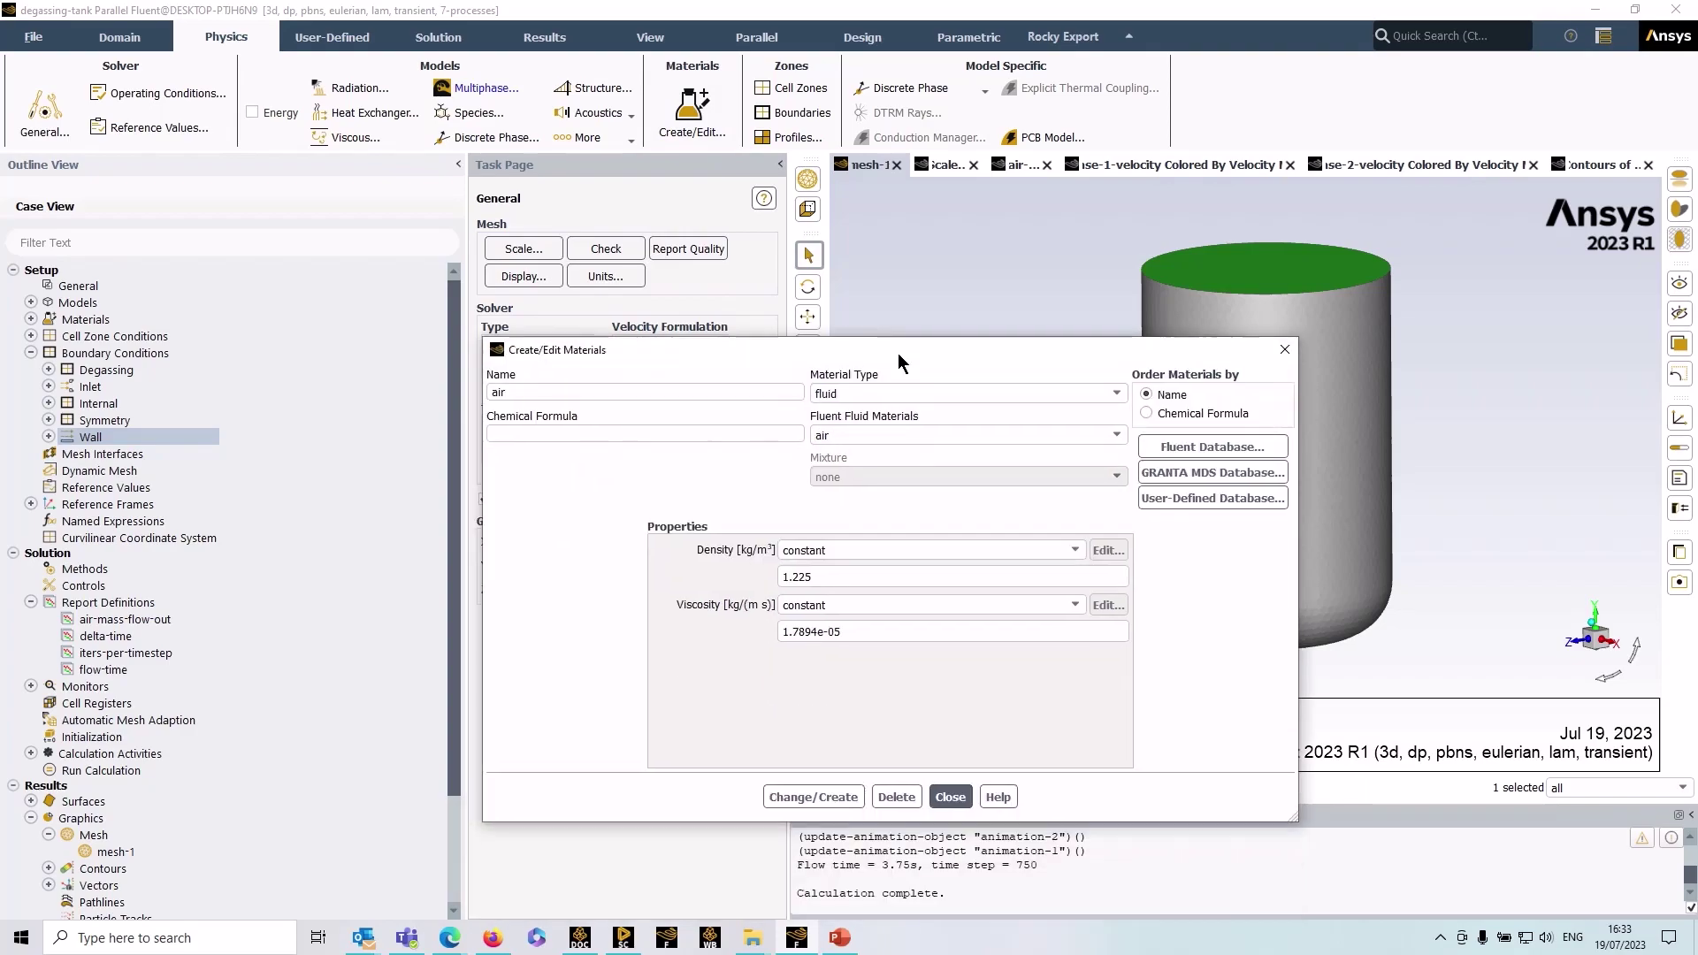
pyautogui.click(894, 440)
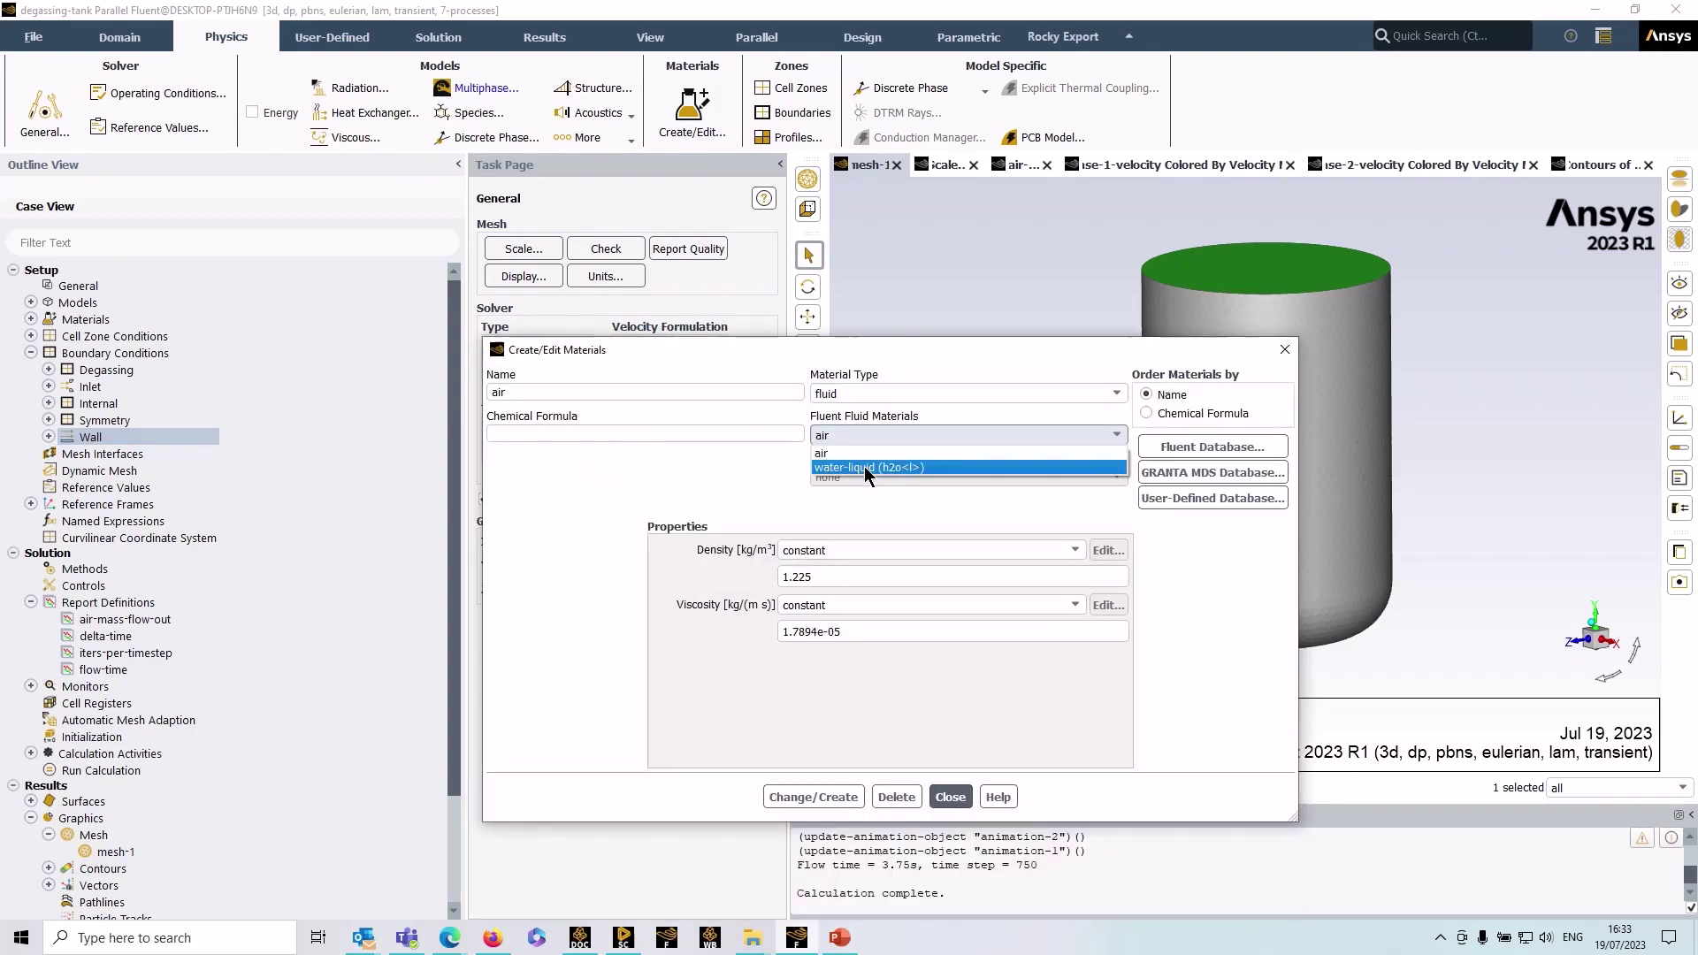
pyautogui.click(950, 797)
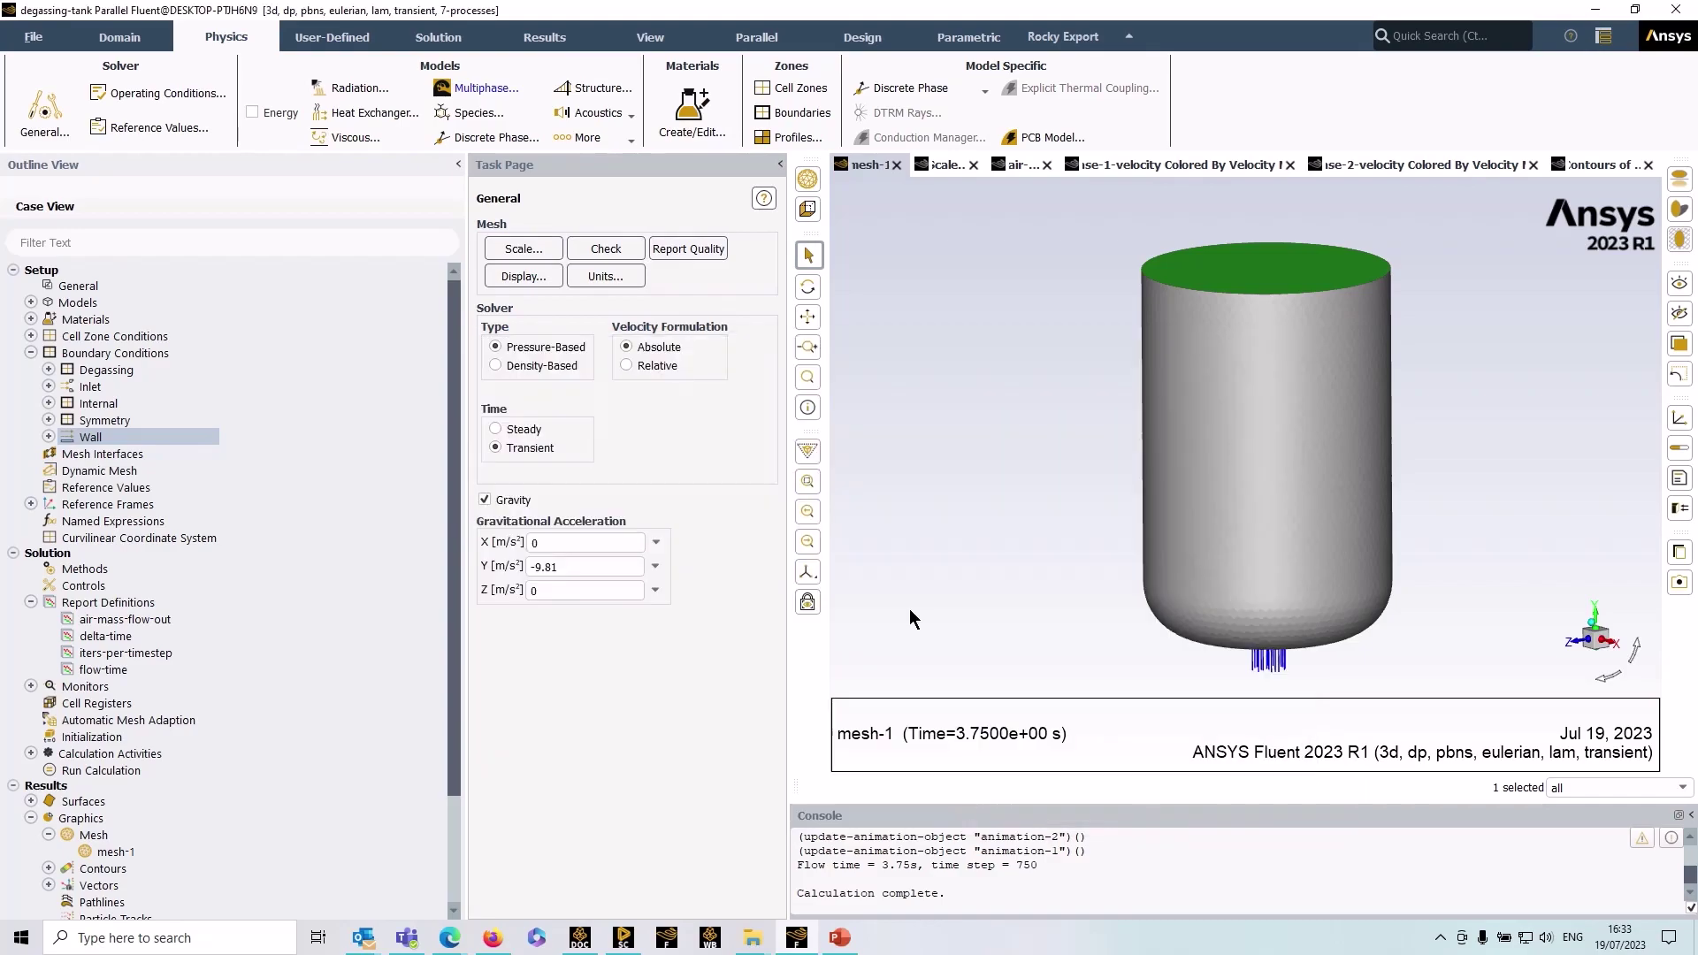
# Review the multiphase model and the phase-1 water-liquid and phase-2 air settings.
pyautogui.click(482, 88)
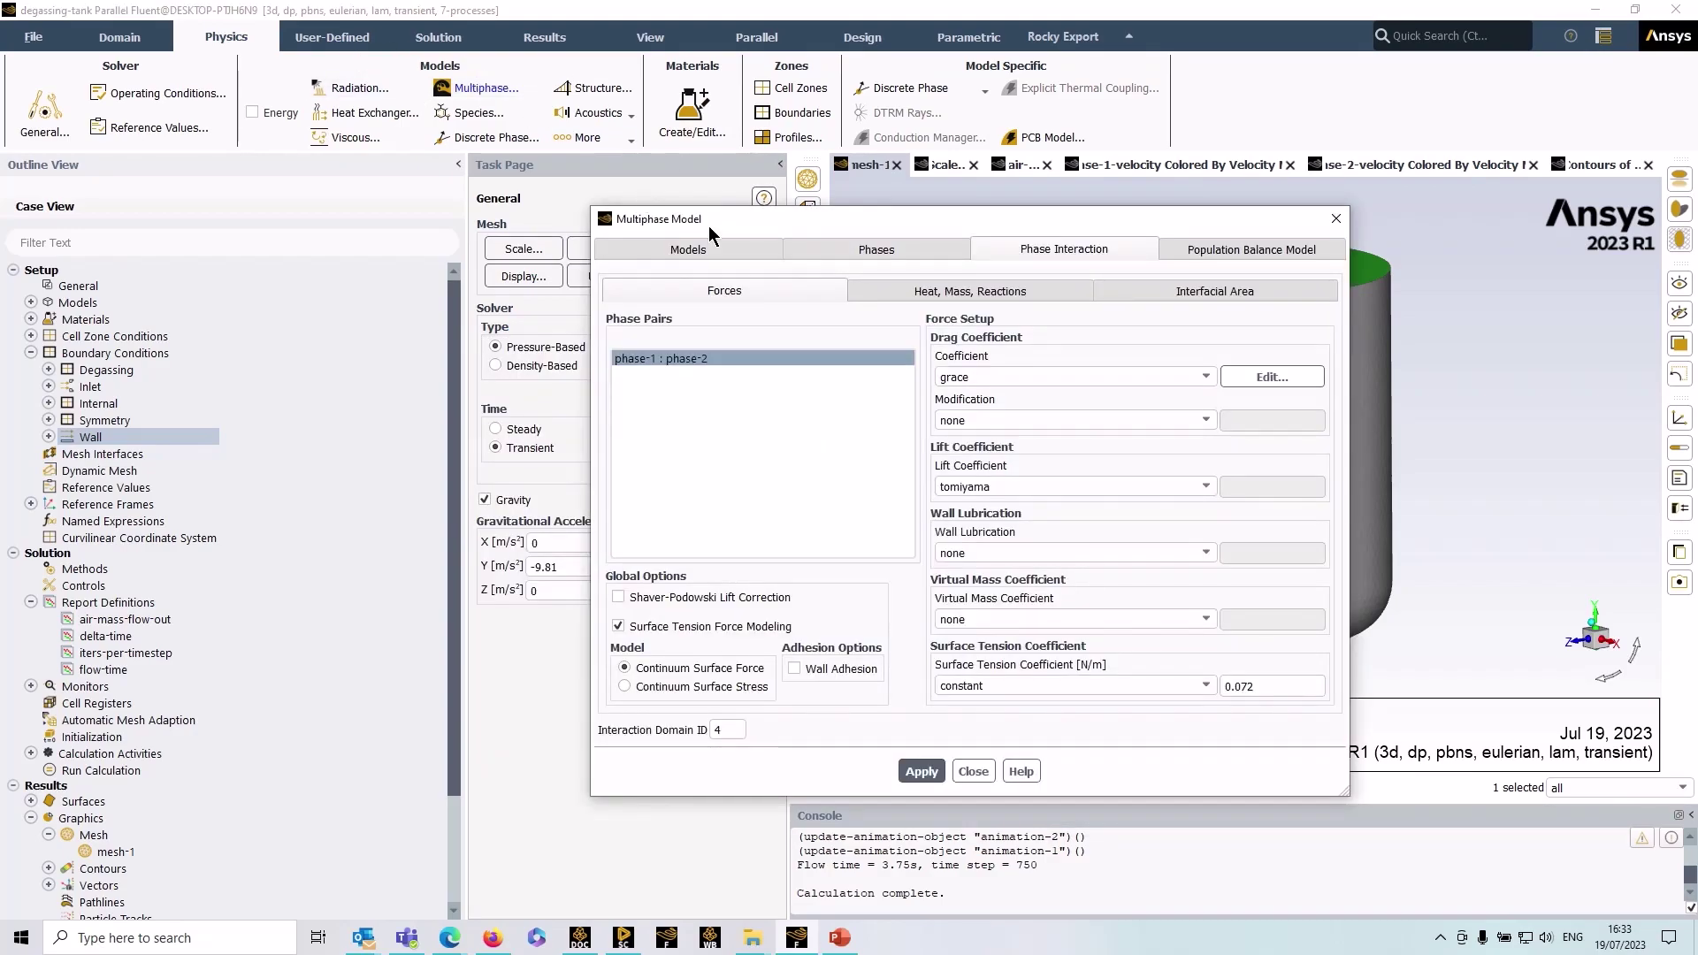
pyautogui.click(761, 249)
pyautogui.moveTo(834, 228); pyautogui.dragTo(808, 217)
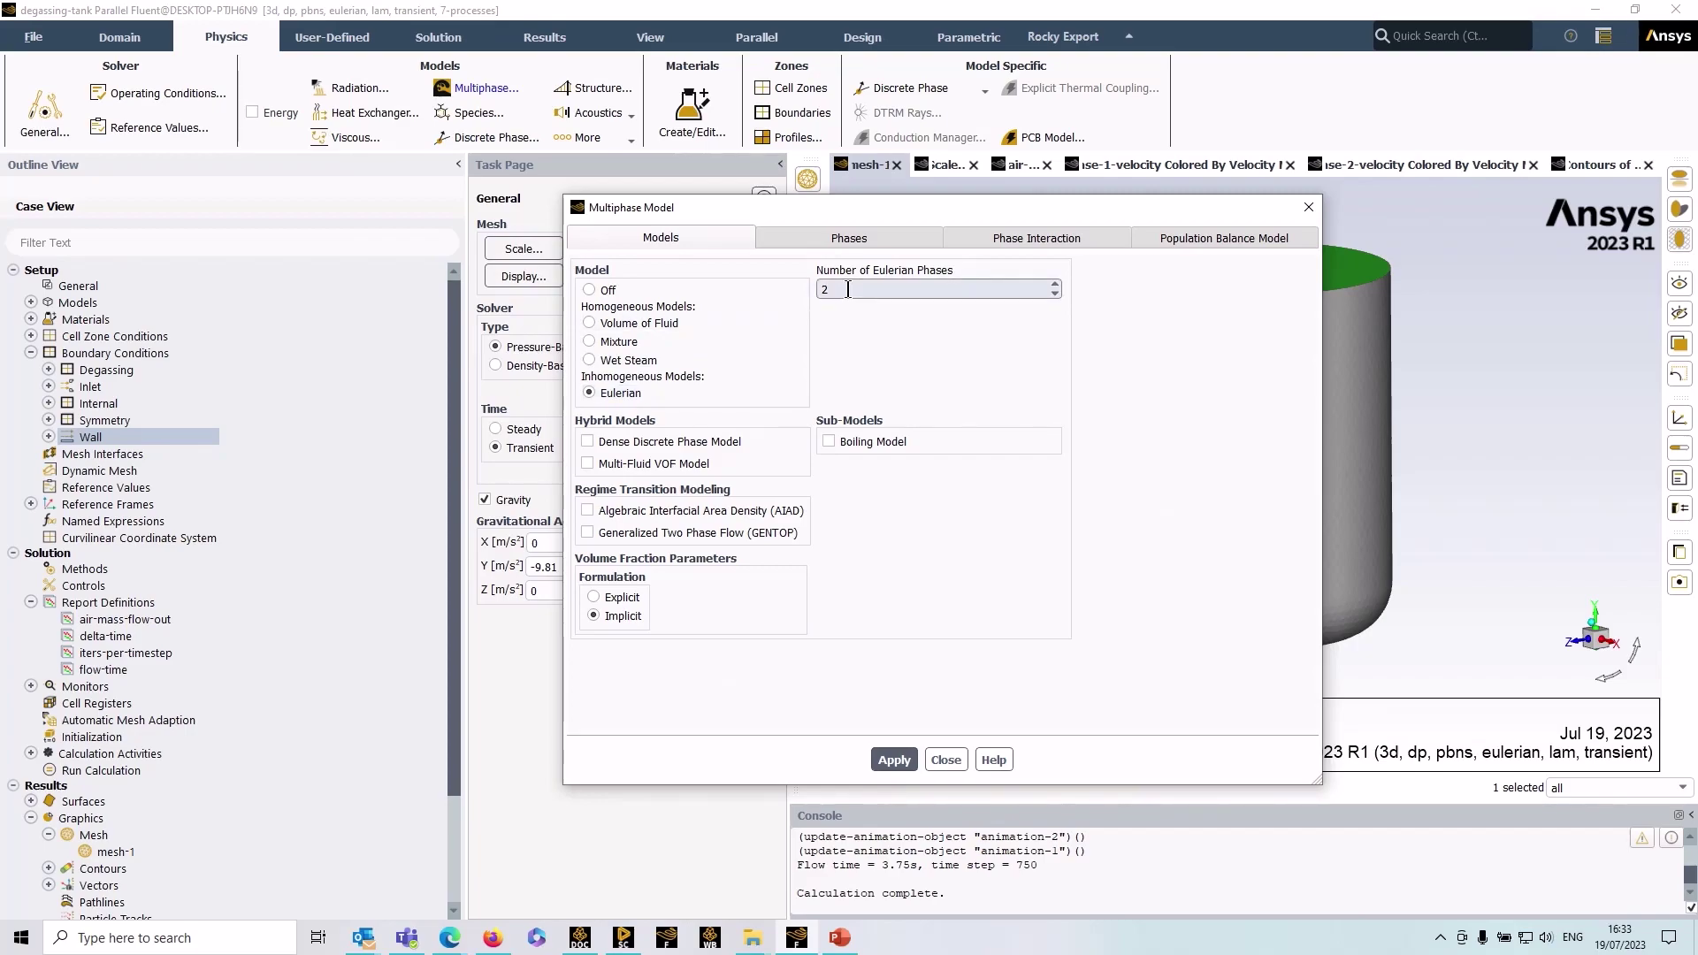
pyautogui.click(860, 241)
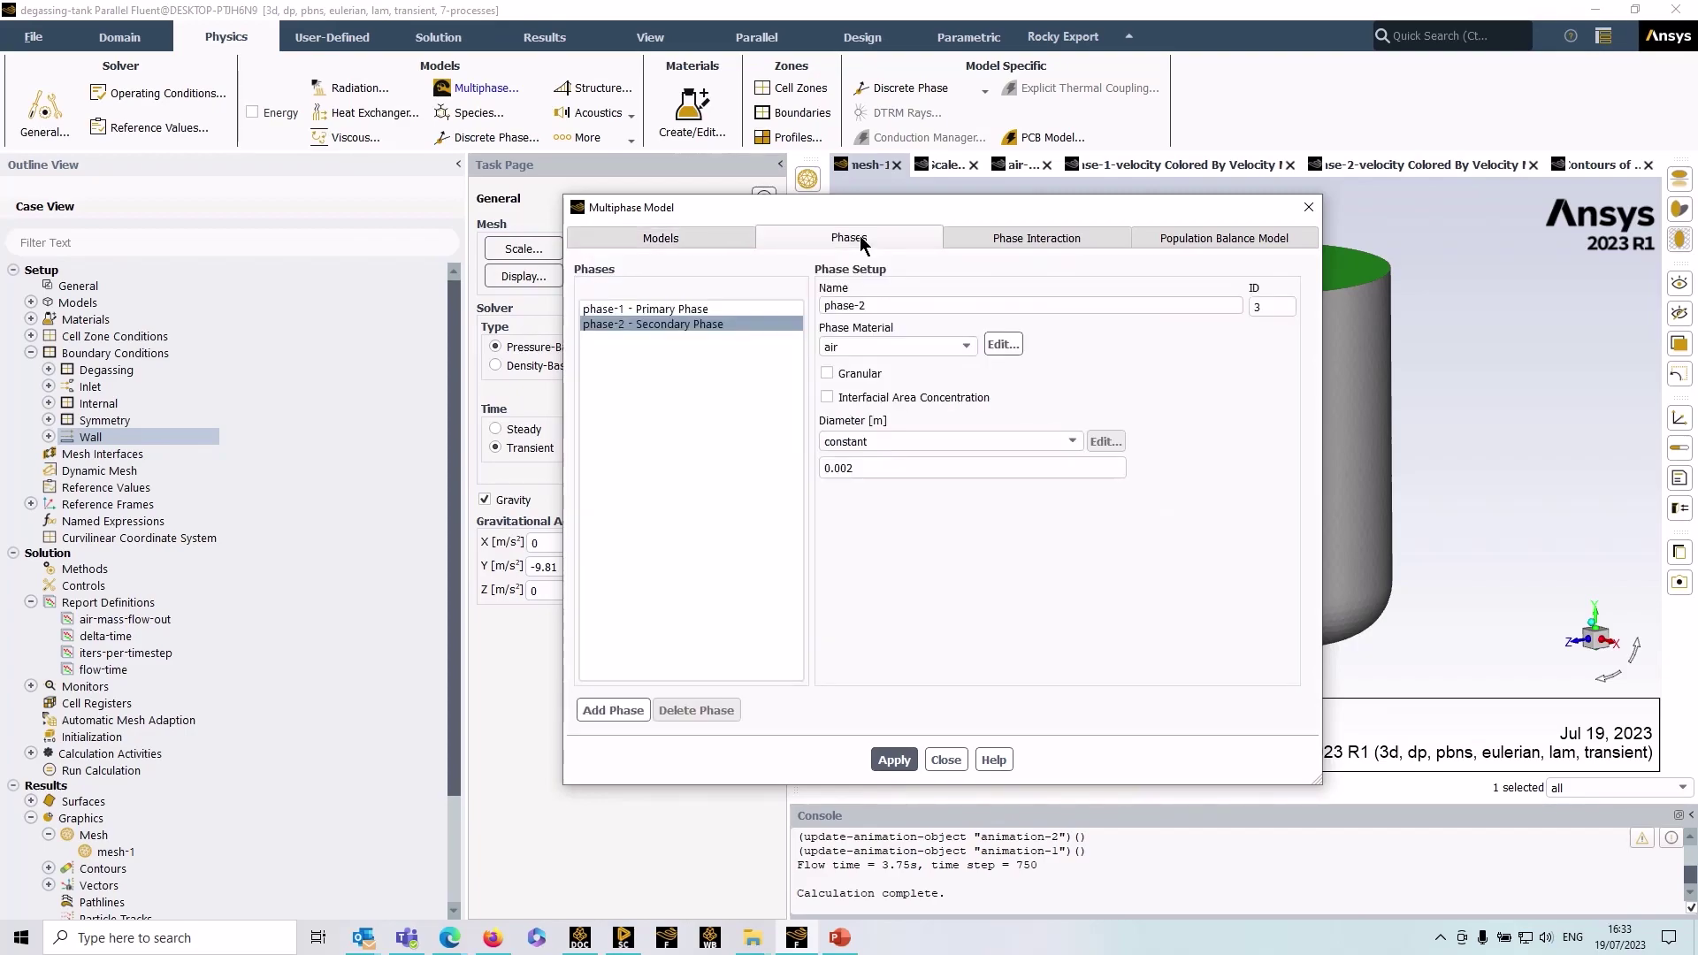
pyautogui.click(699, 310)
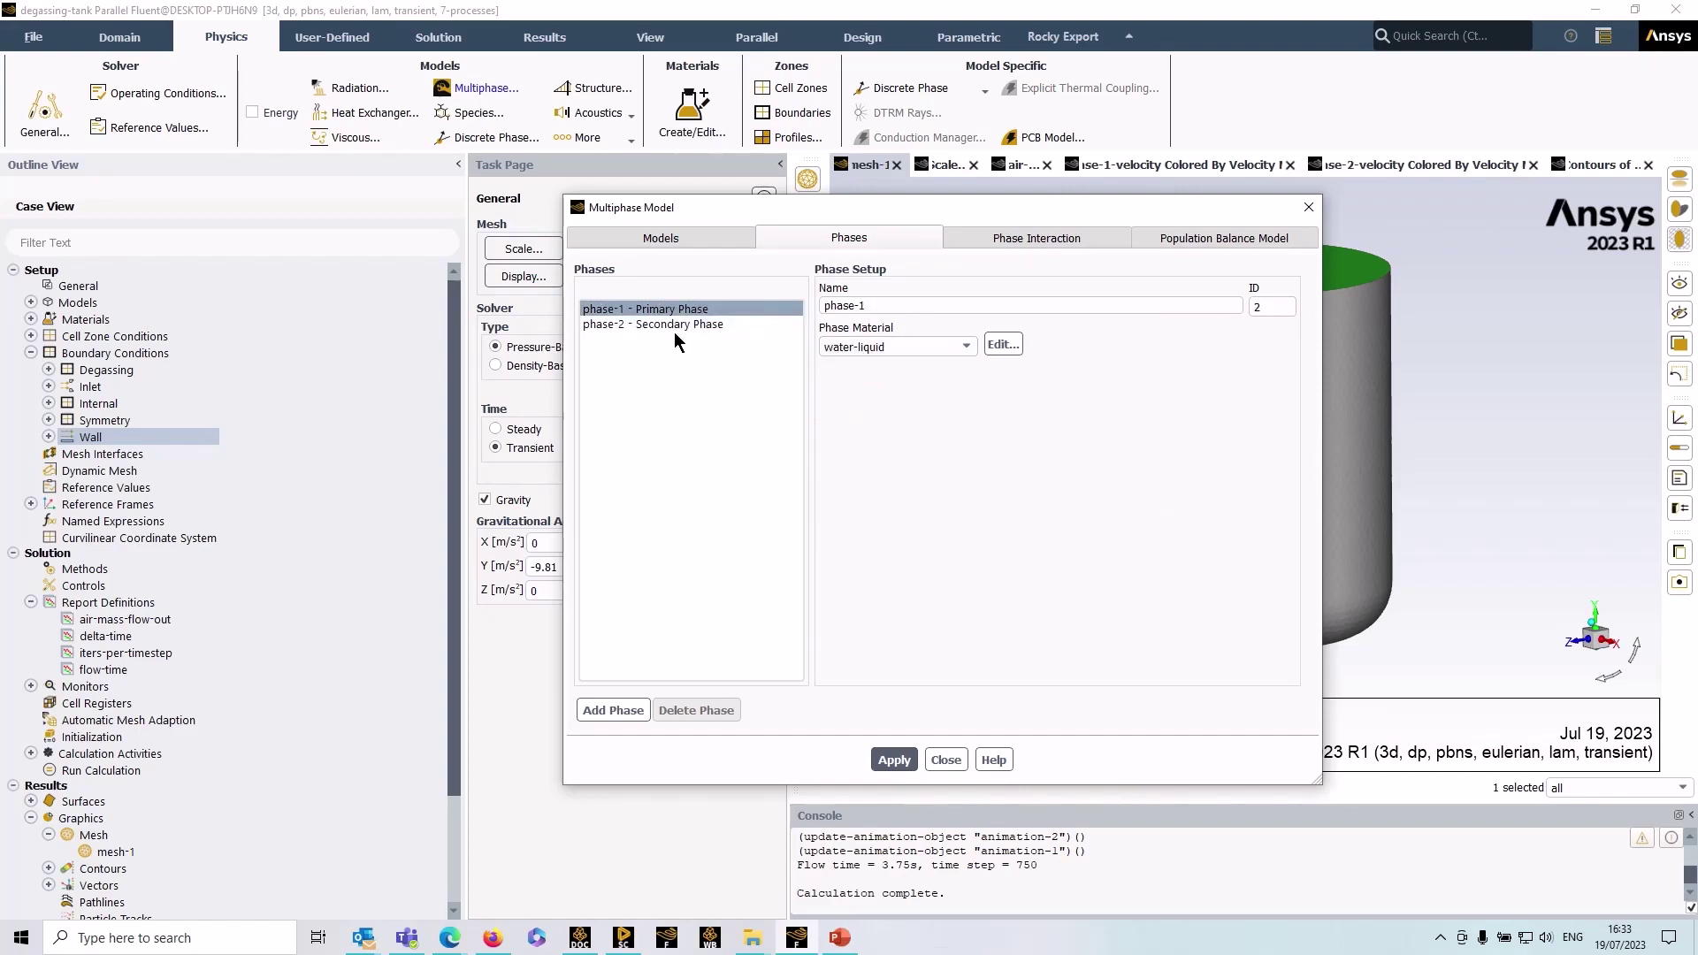
pyautogui.click(677, 324)
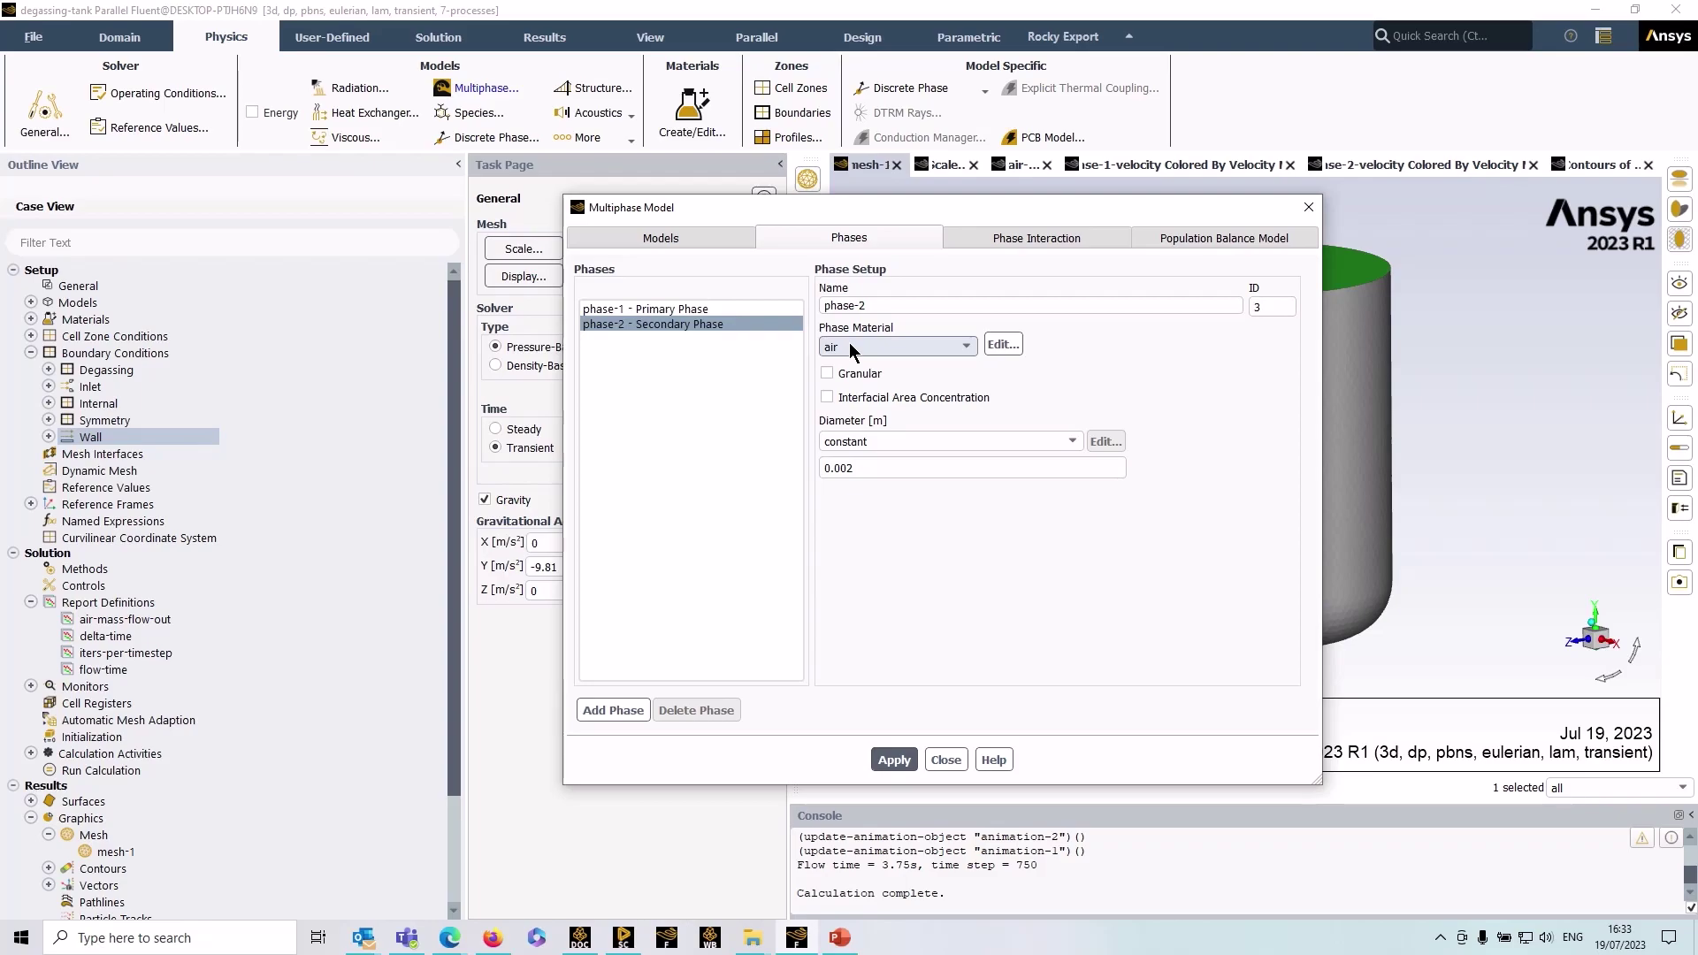
pyautogui.click(652, 309)
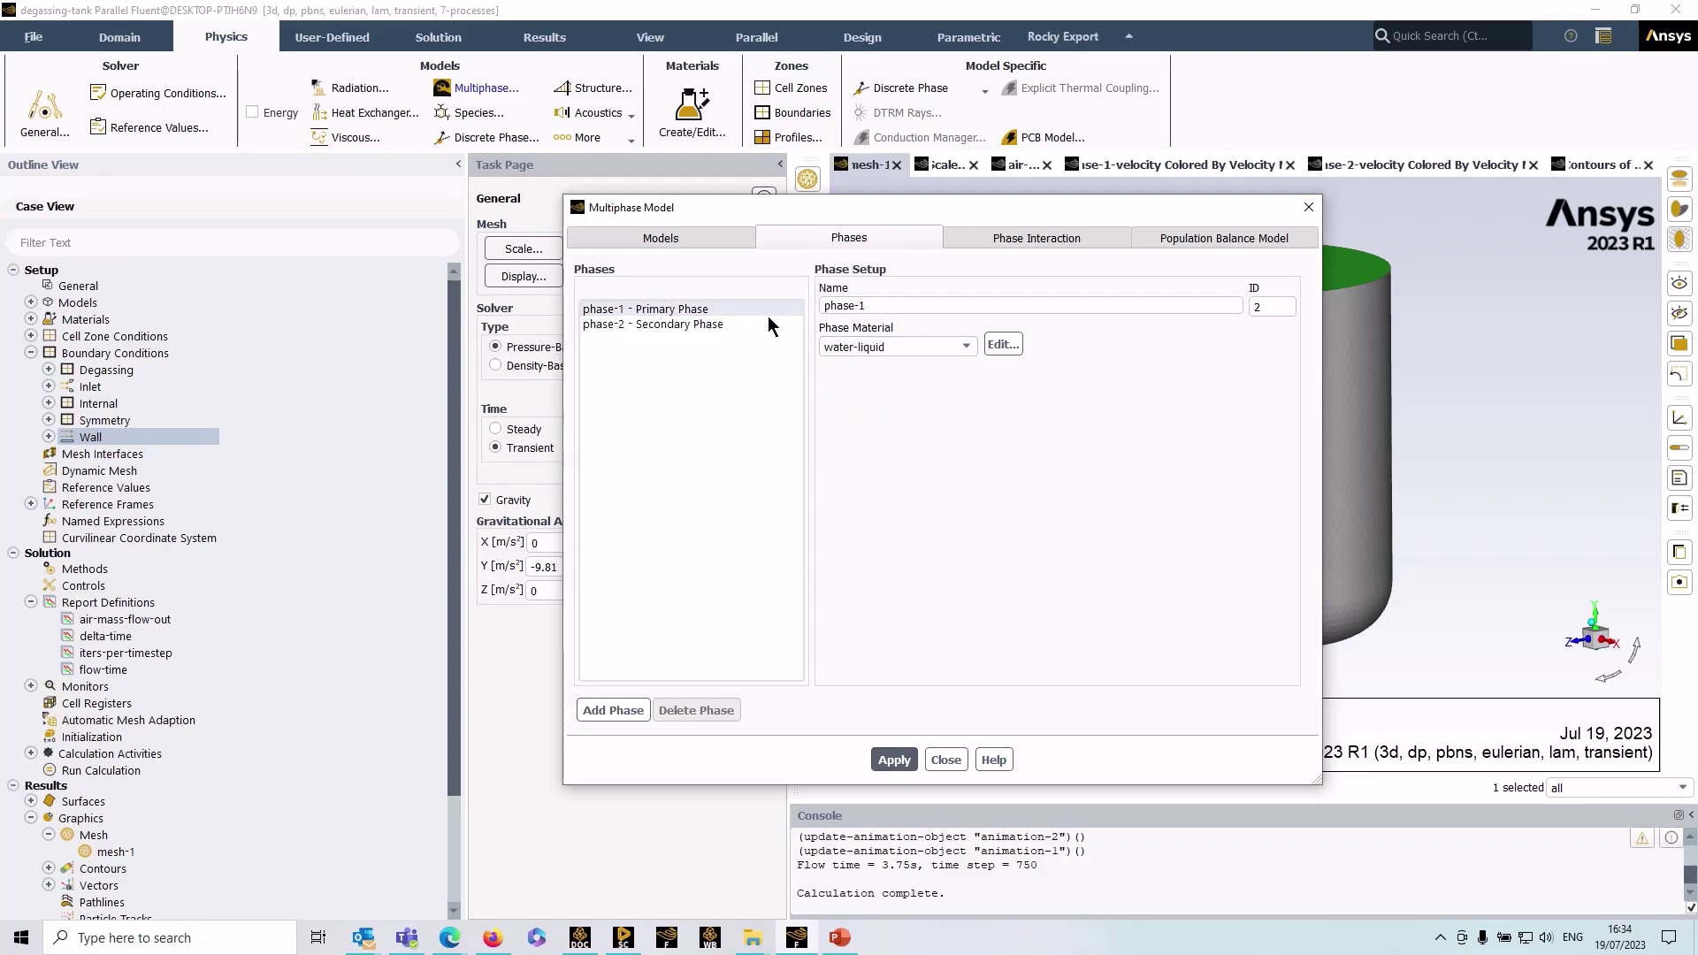
pyautogui.click(699, 324)
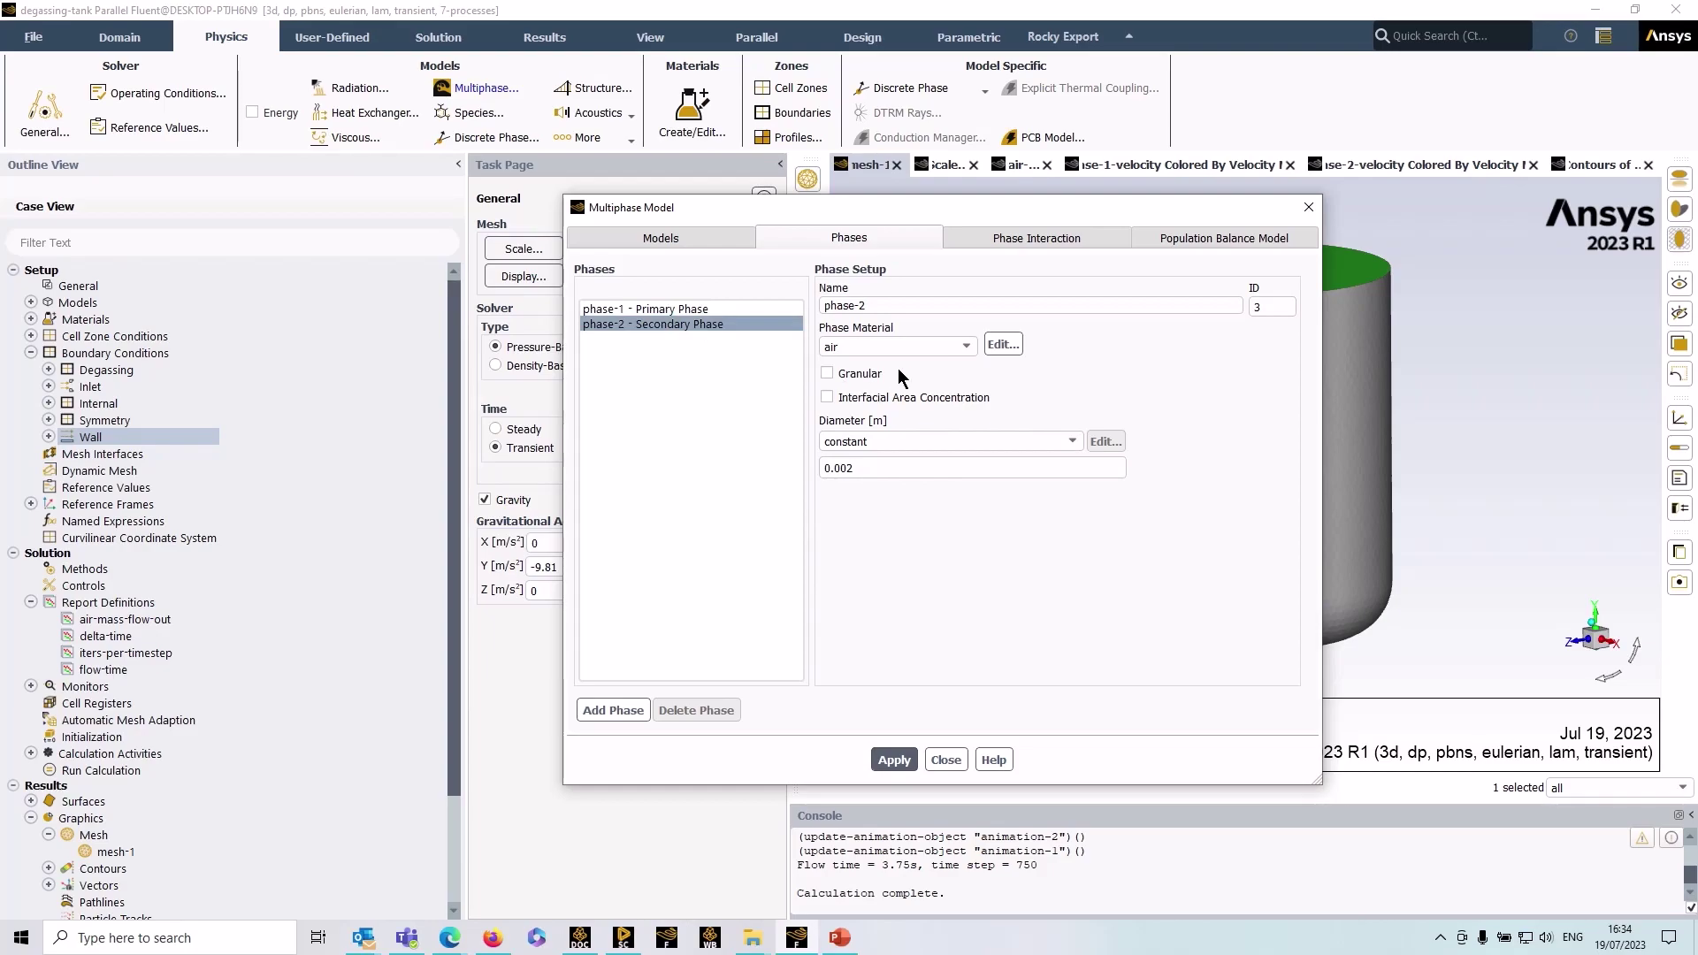
# Check the interaction forces, keeping grace drag and tomiyama lift coefficients.
pyautogui.click(996, 241)
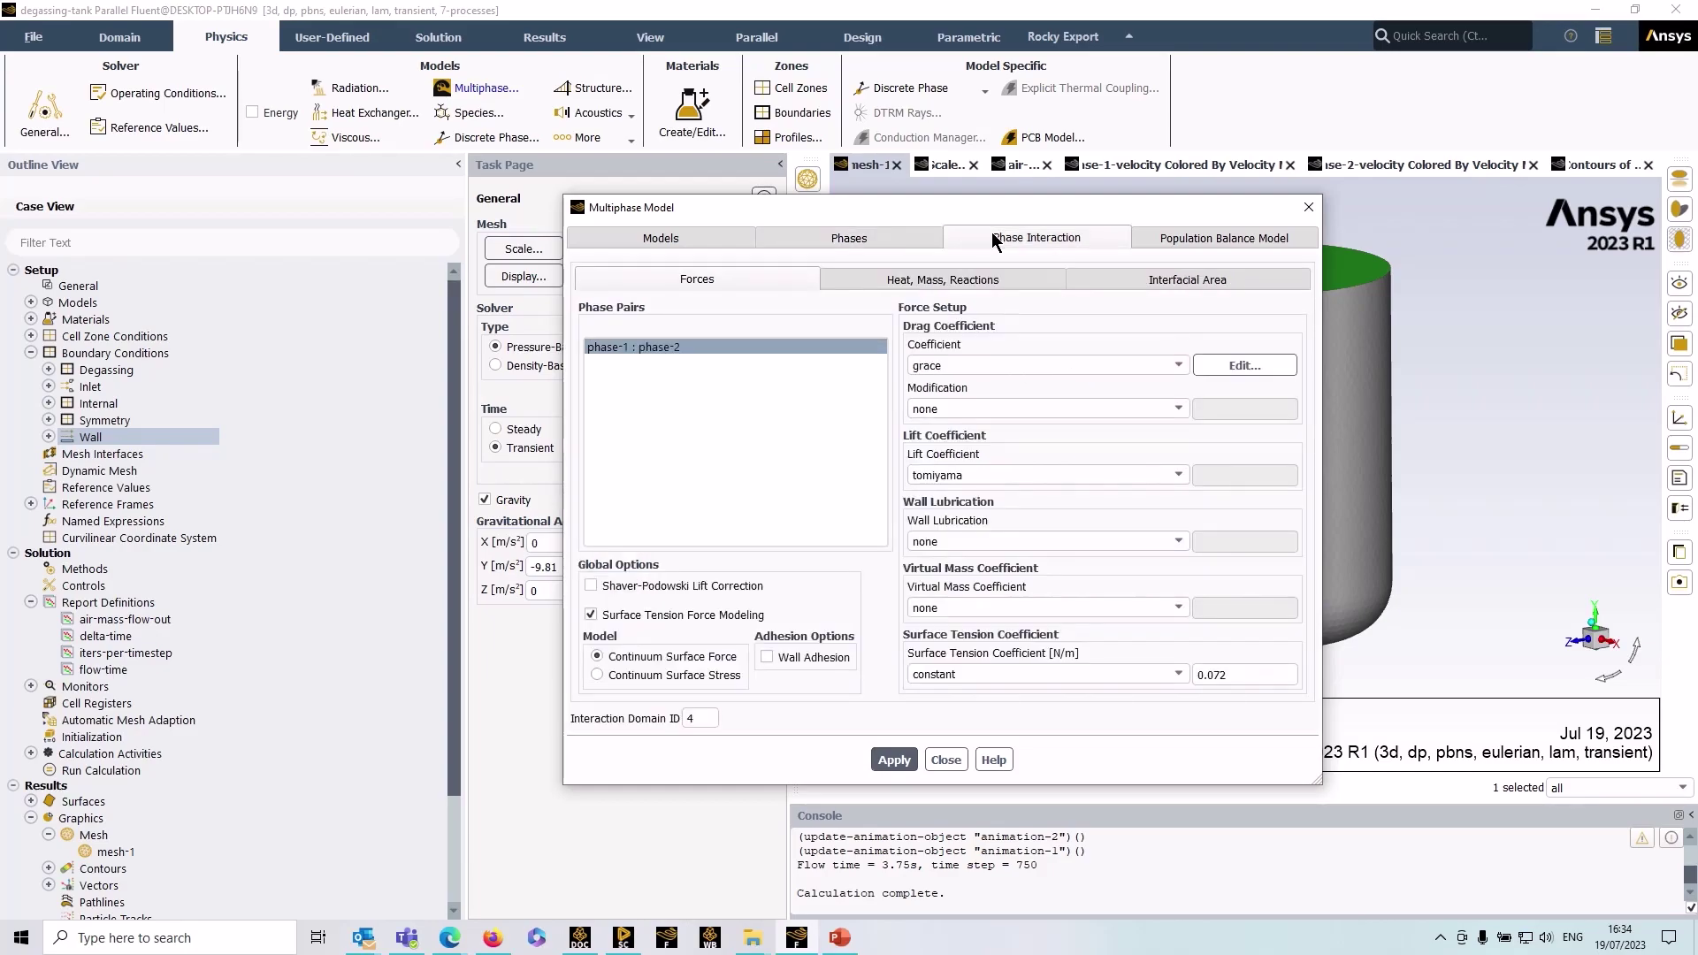
pyautogui.click(969, 363)
pyautogui.click(970, 362)
pyautogui.click(983, 483)
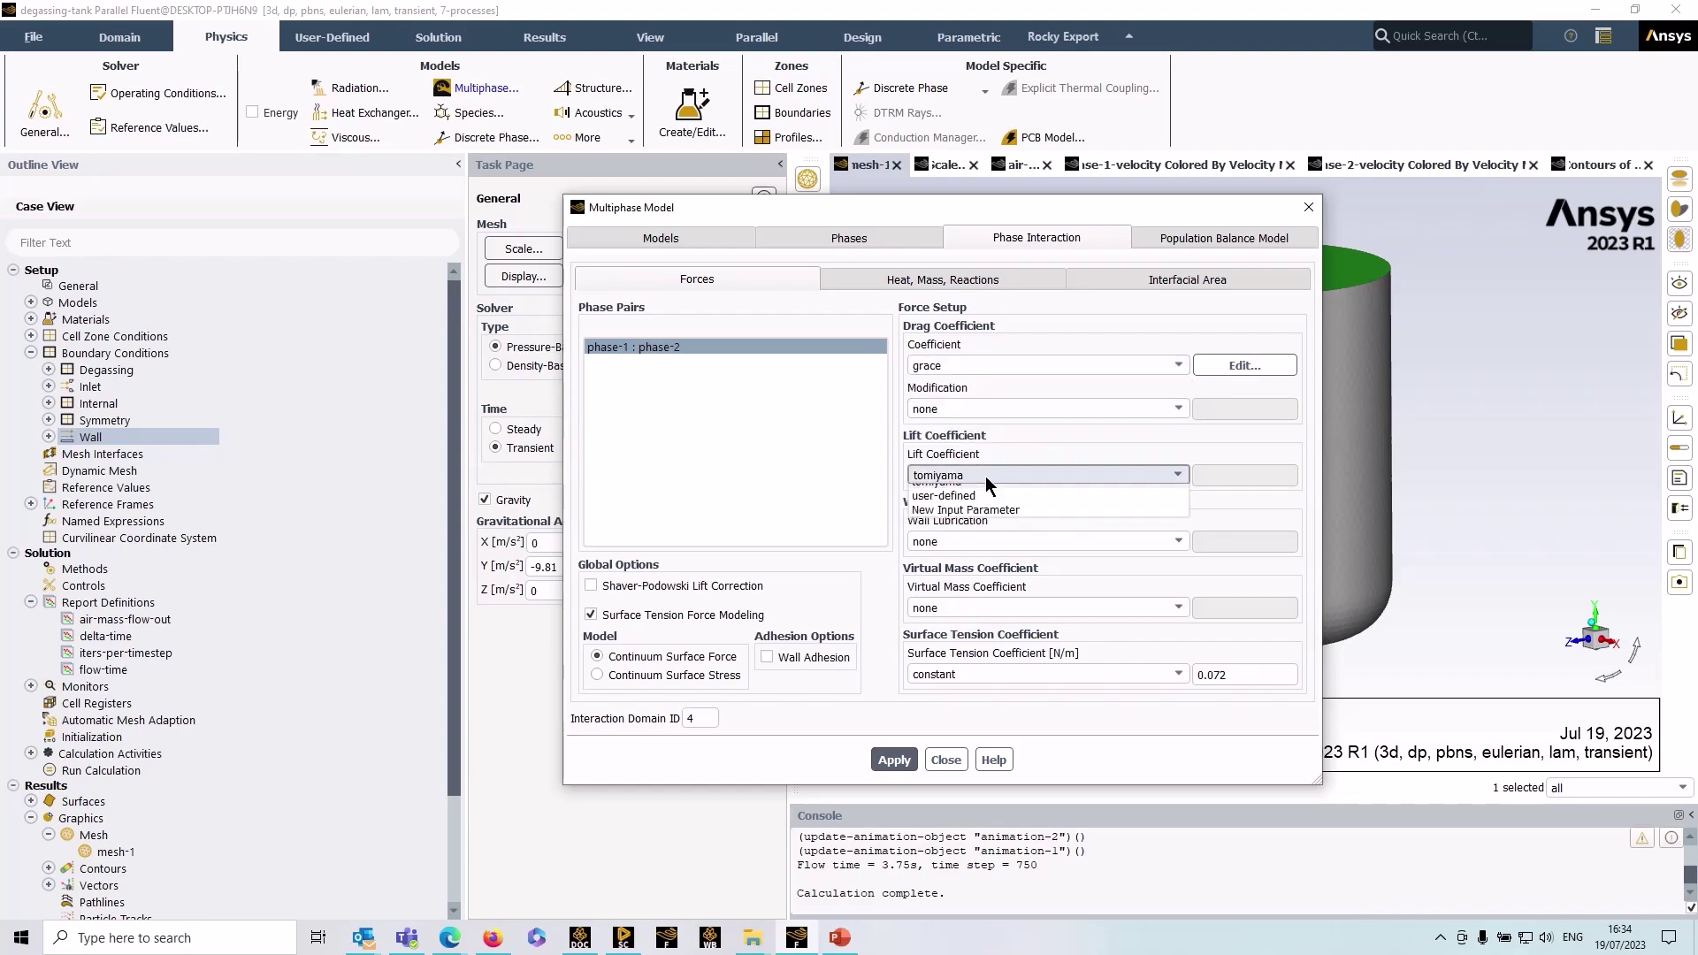
pyautogui.click(1052, 339)
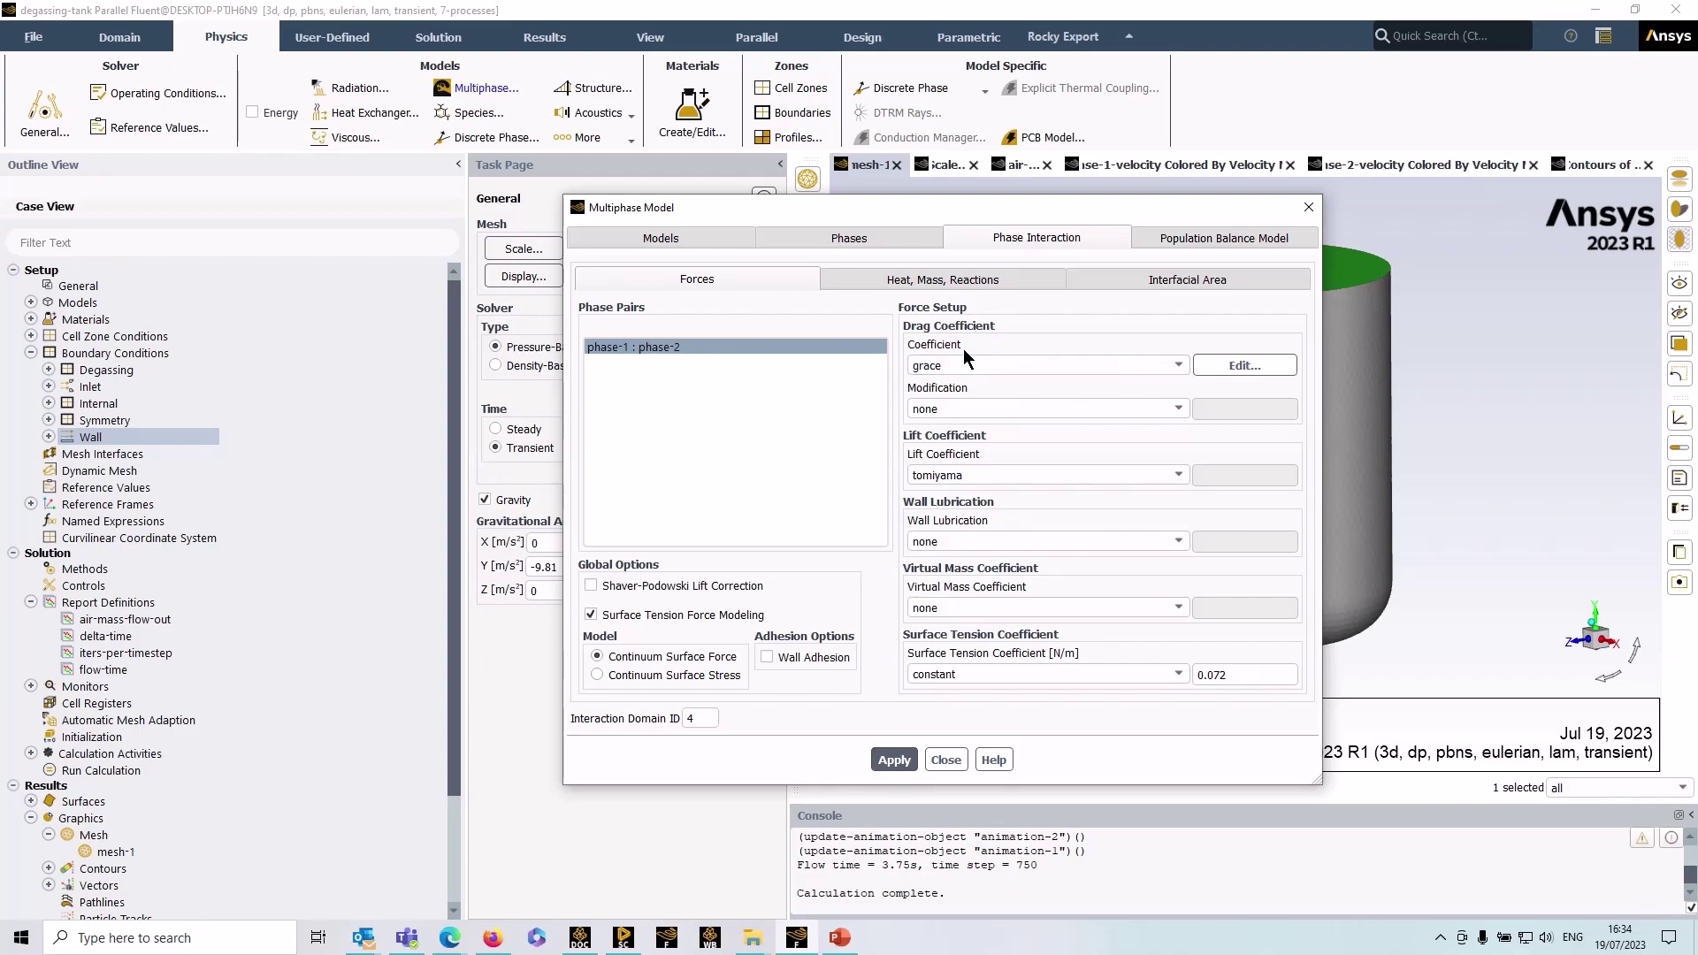
# Highlight the help page's sentence describing the grace drag function.
pyautogui.click(592, 936)
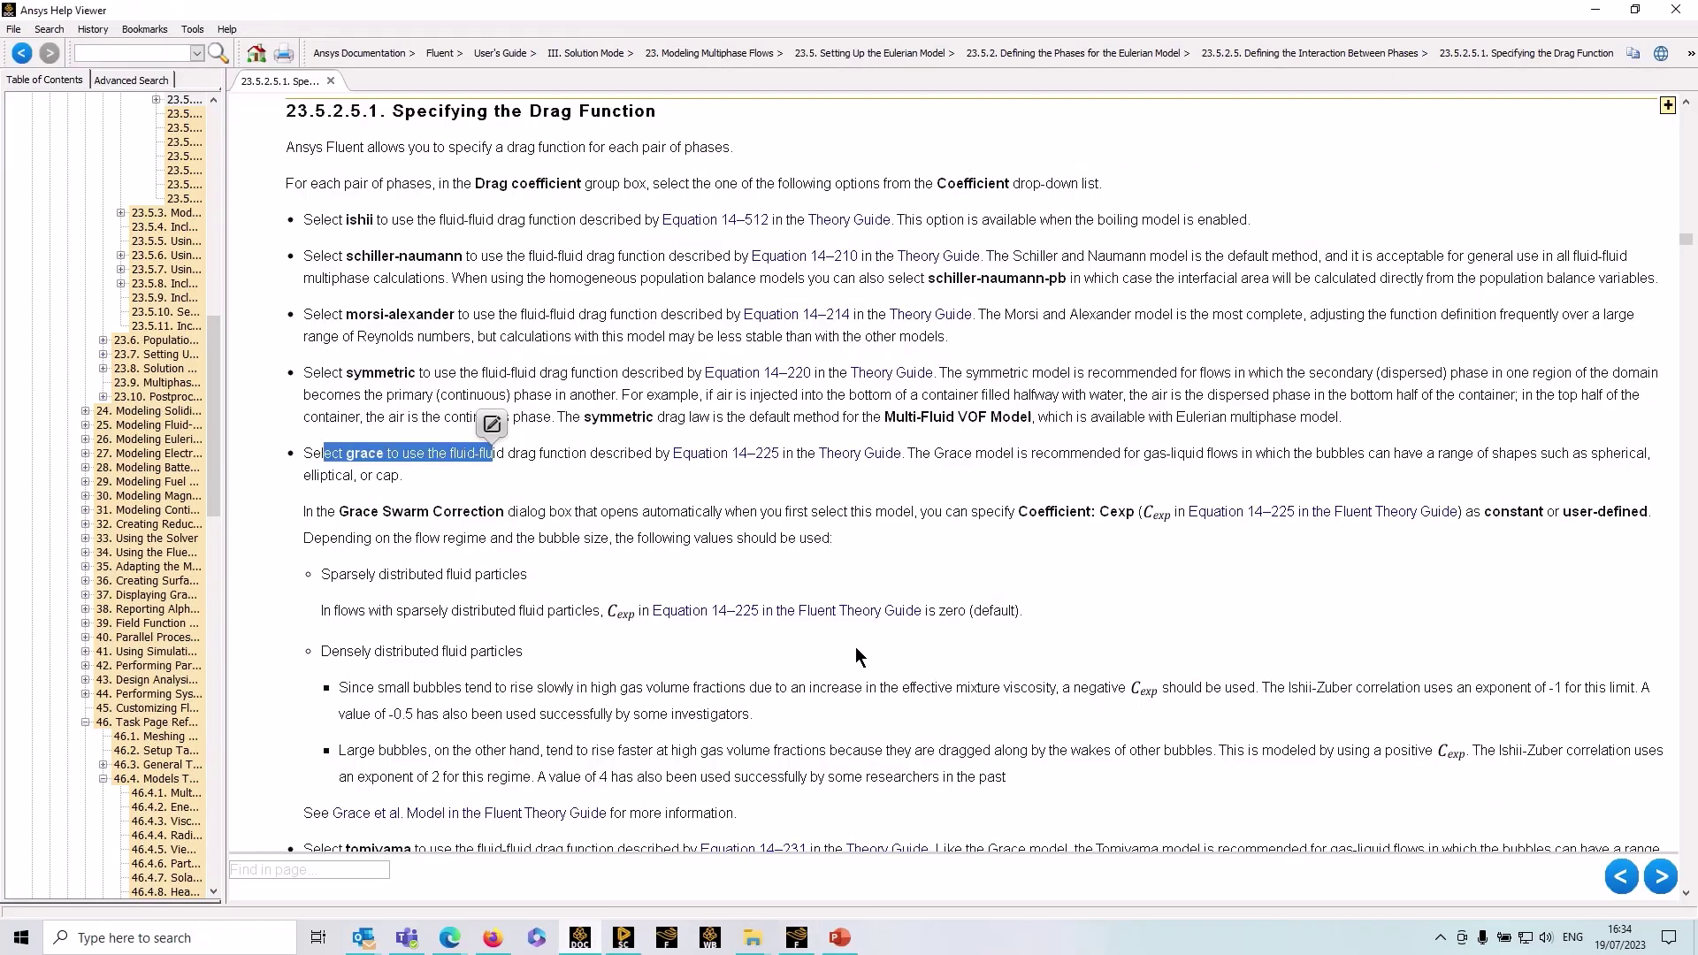
pyautogui.click(518, 529)
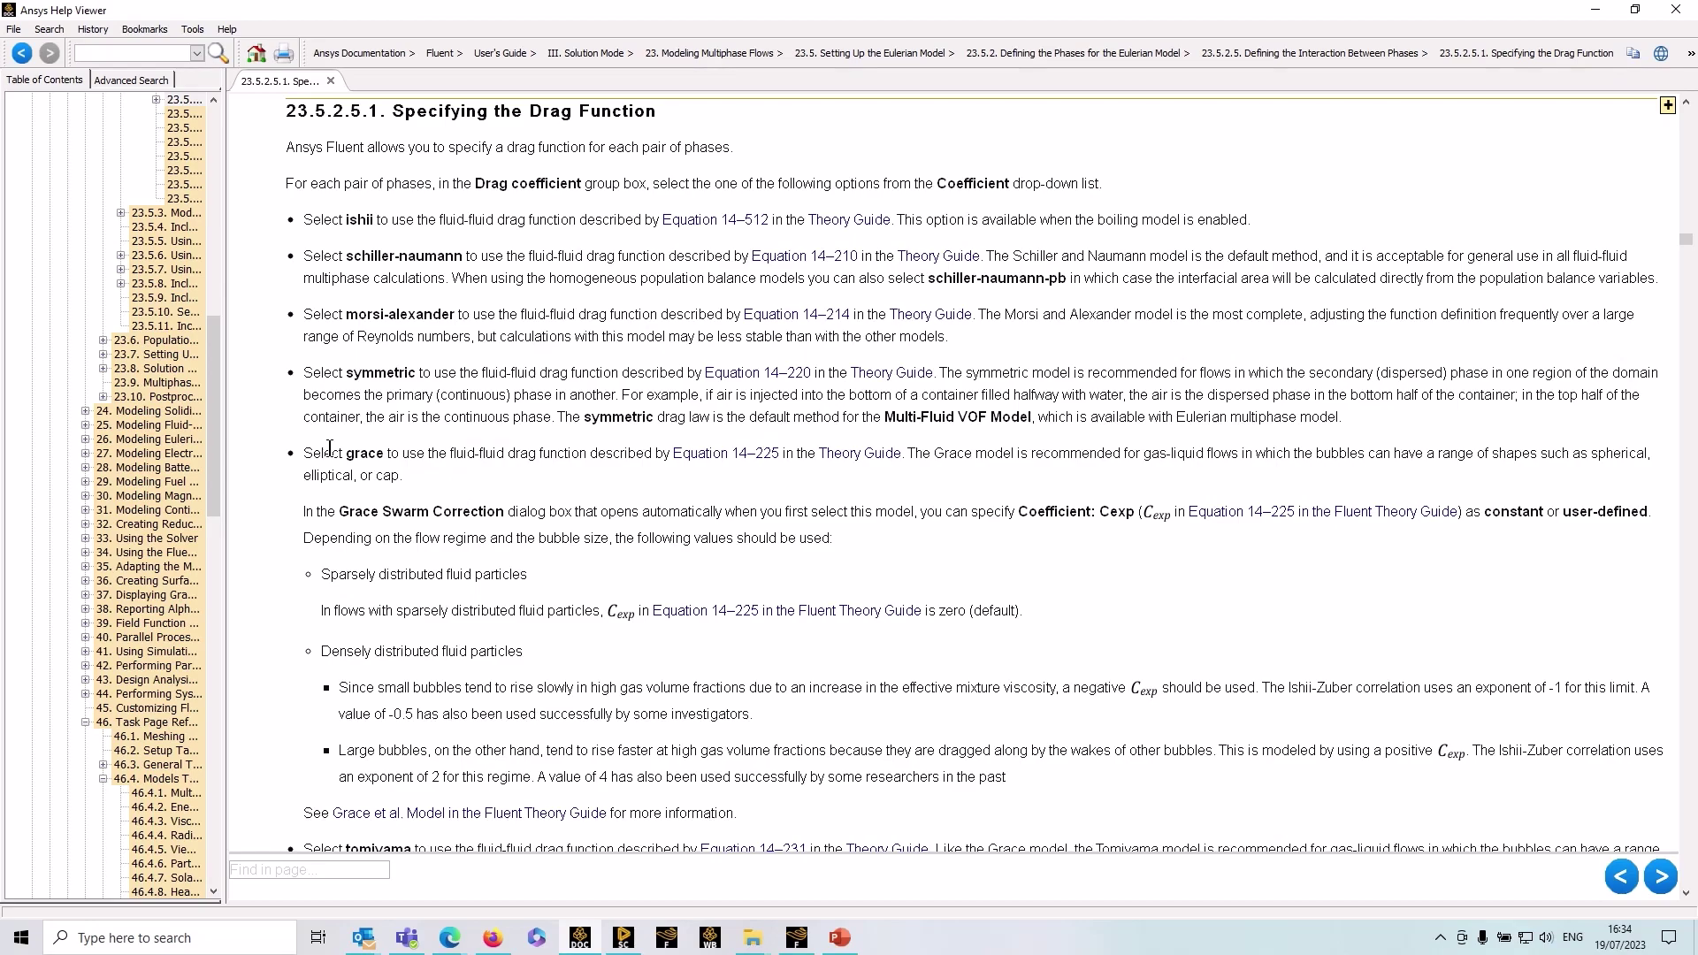
pyautogui.moveTo(332, 453); pyautogui.dragTo(598, 453)
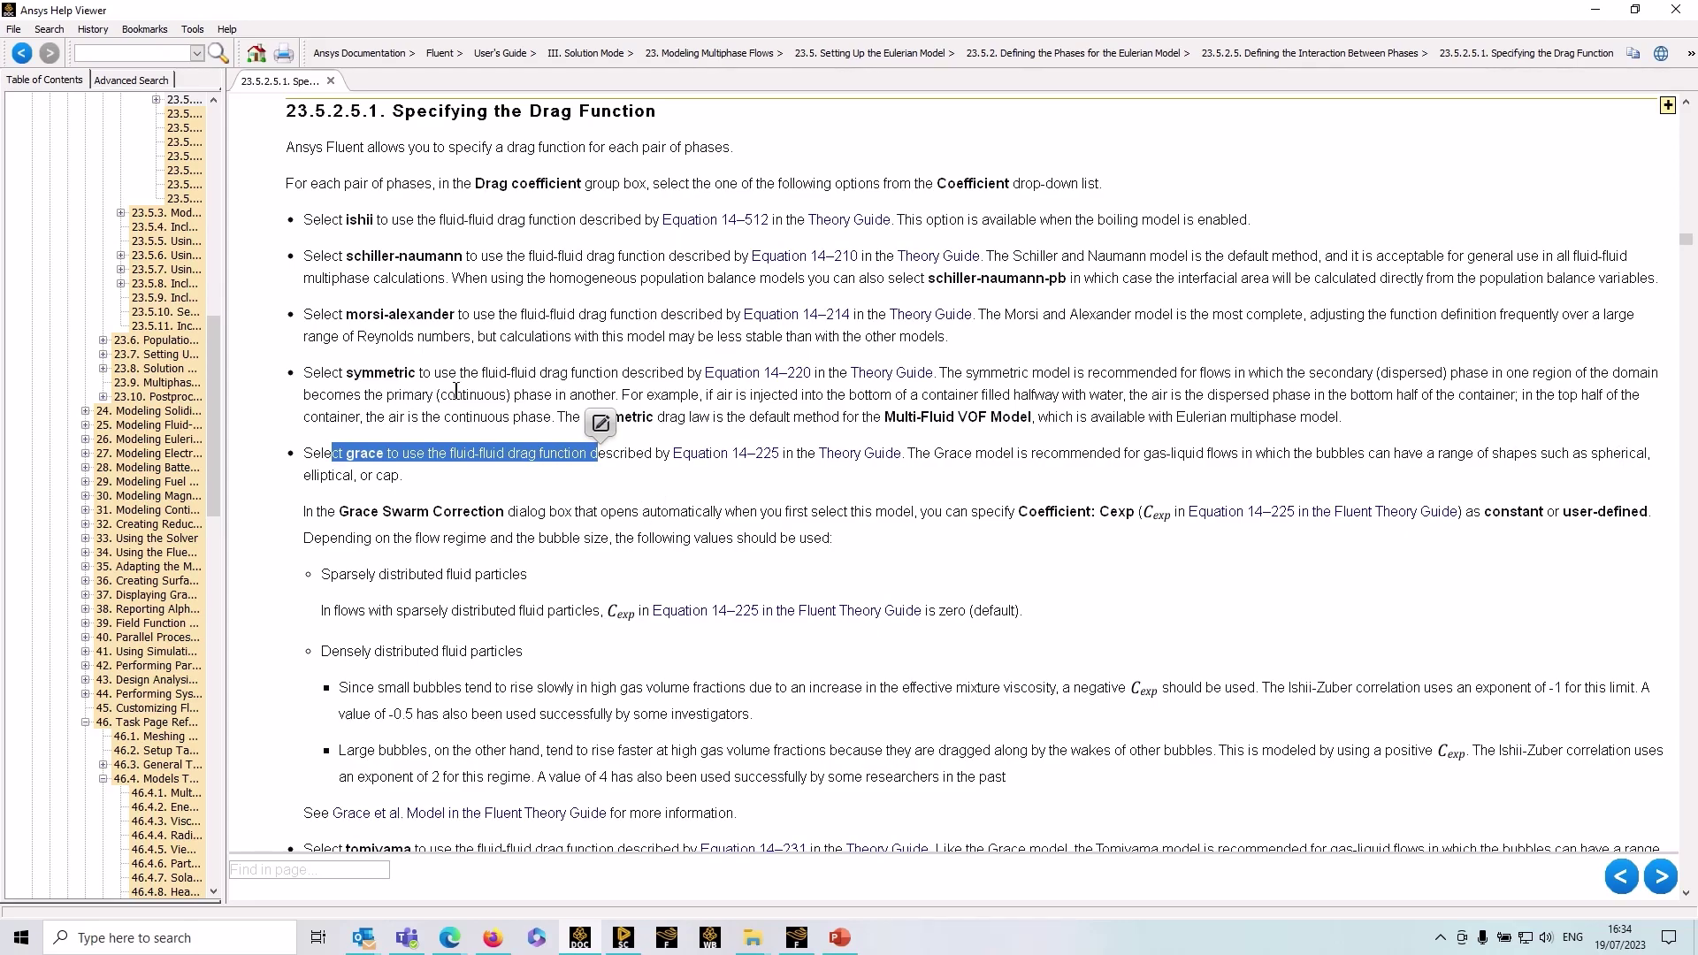
# Close the multiphase settings and review the degassing zone's mixture-phase boundary settings.
pyautogui.click(797, 936)
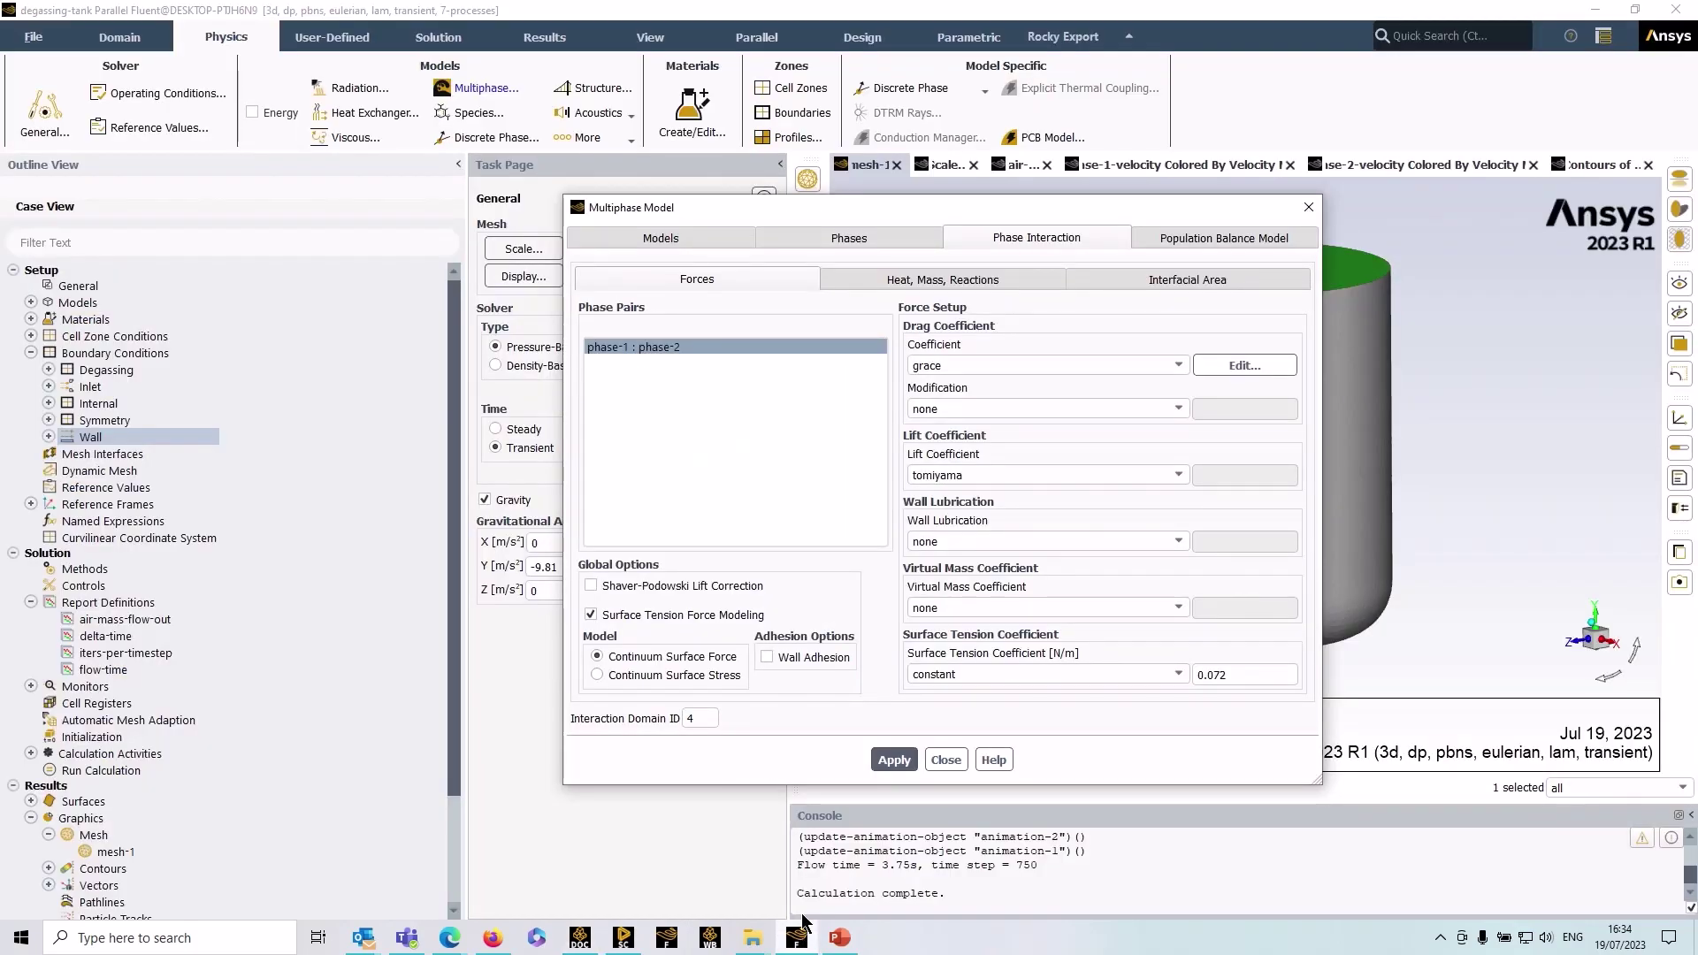
pyautogui.click(945, 760)
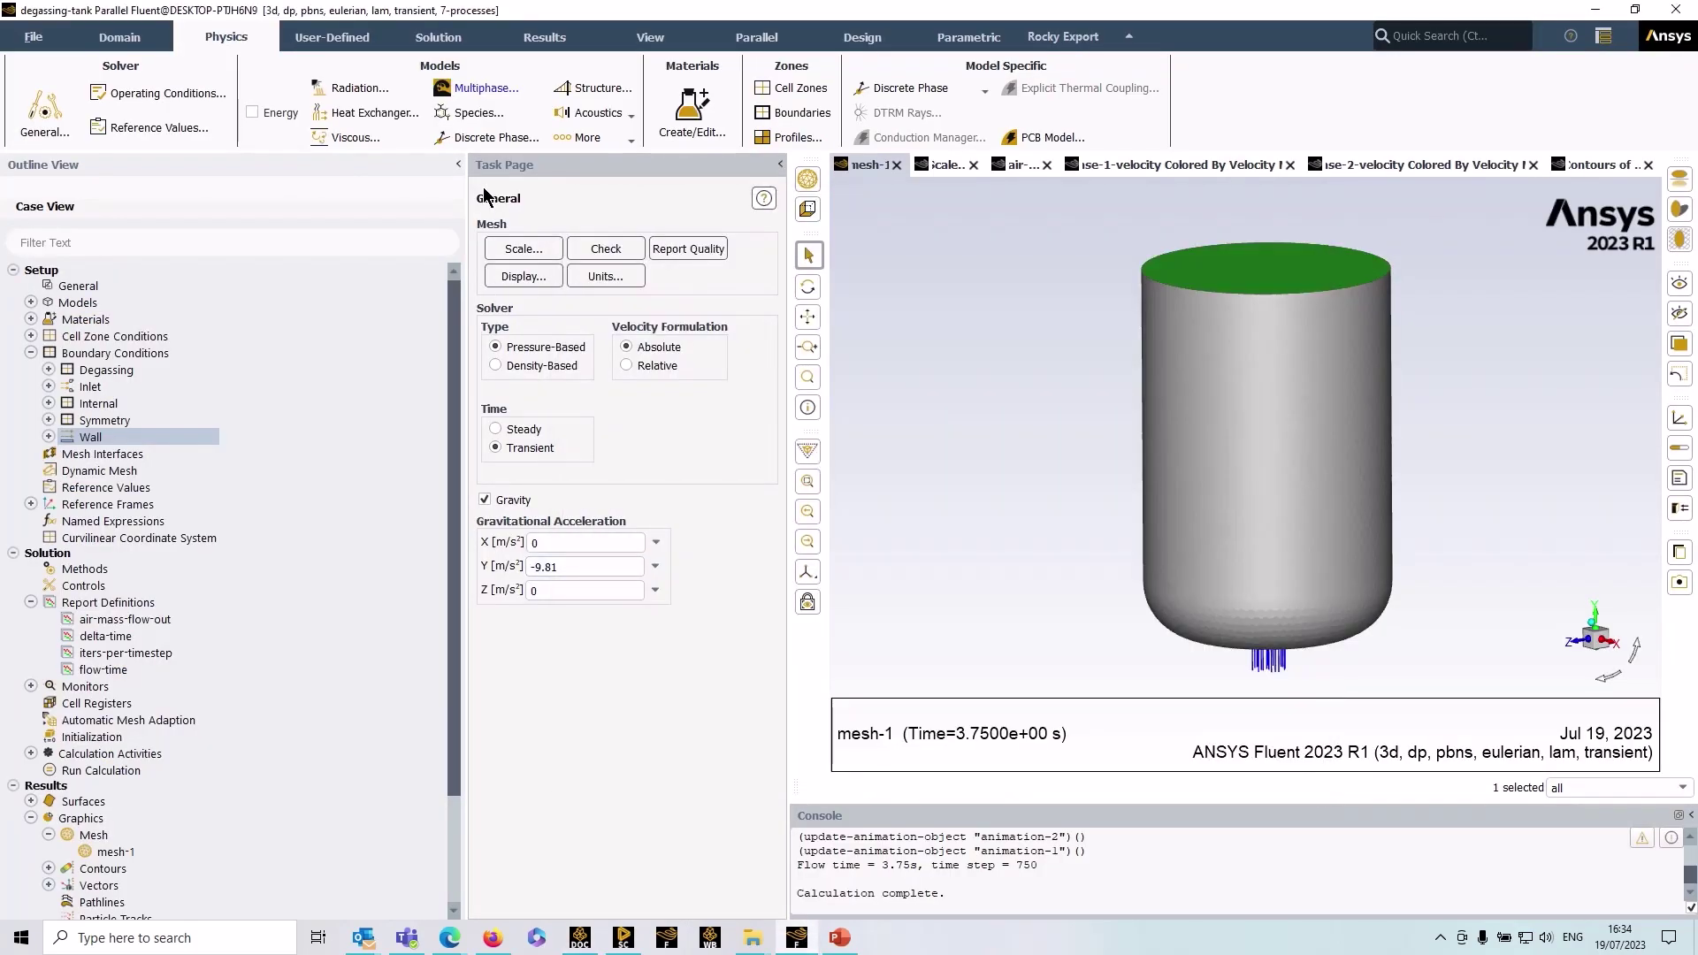
pyautogui.rightClick(94, 375)
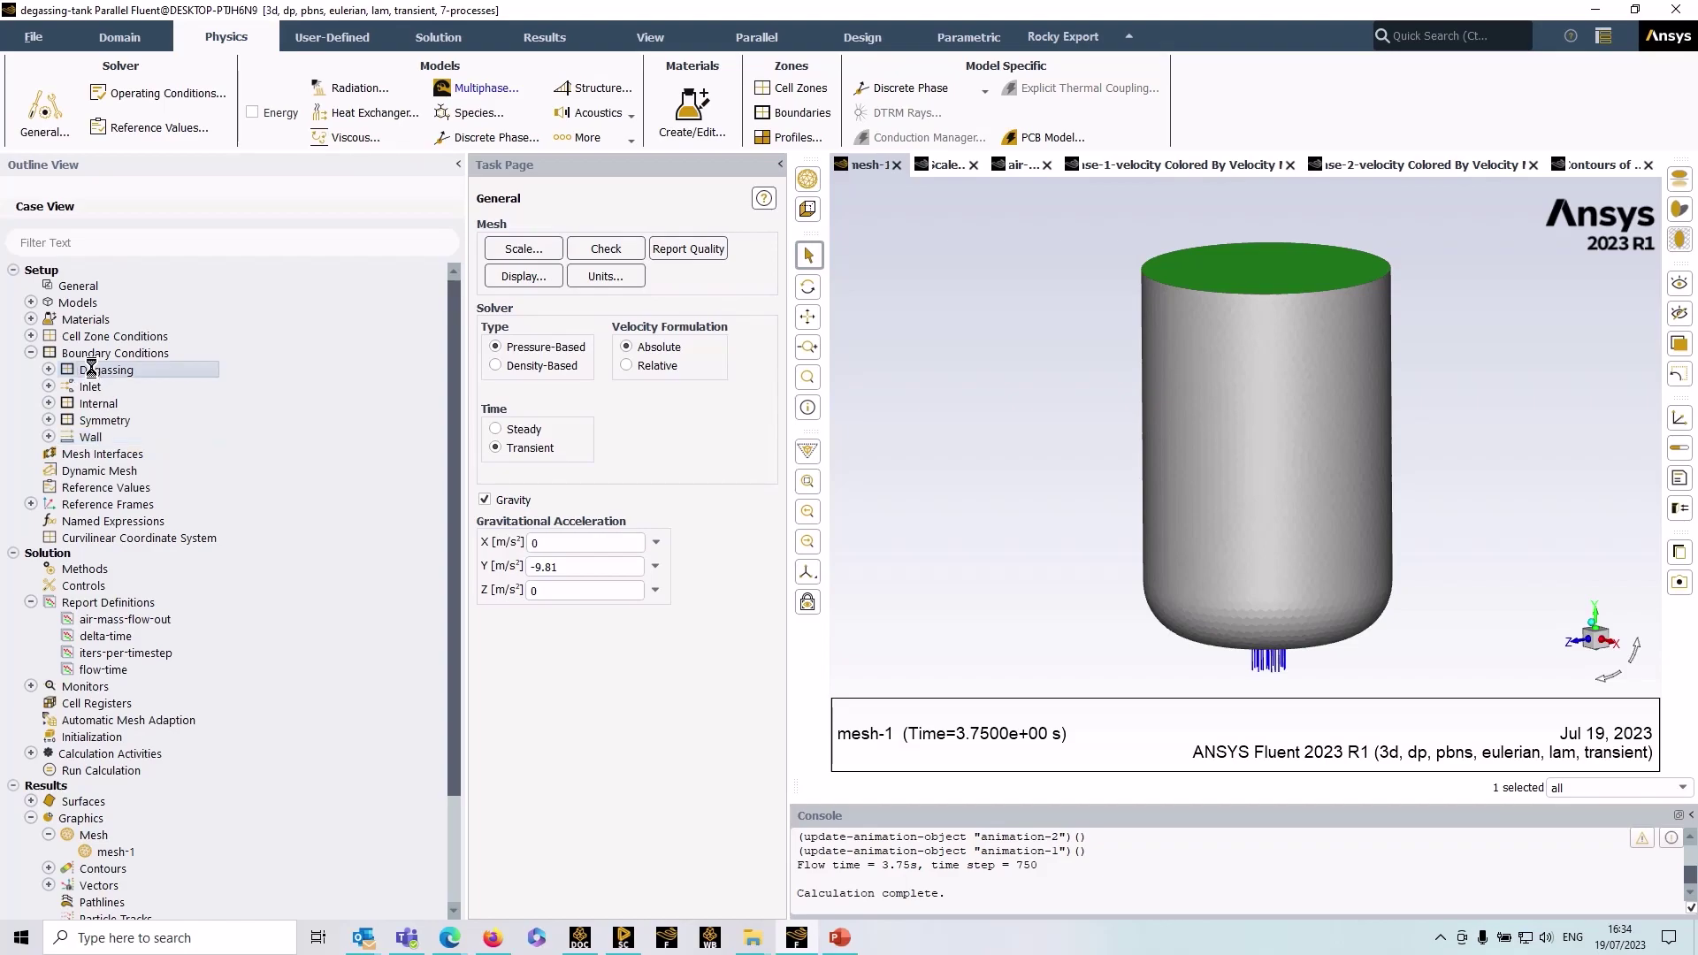
pyautogui.click(50, 370)
pyautogui.rightClick(116, 386)
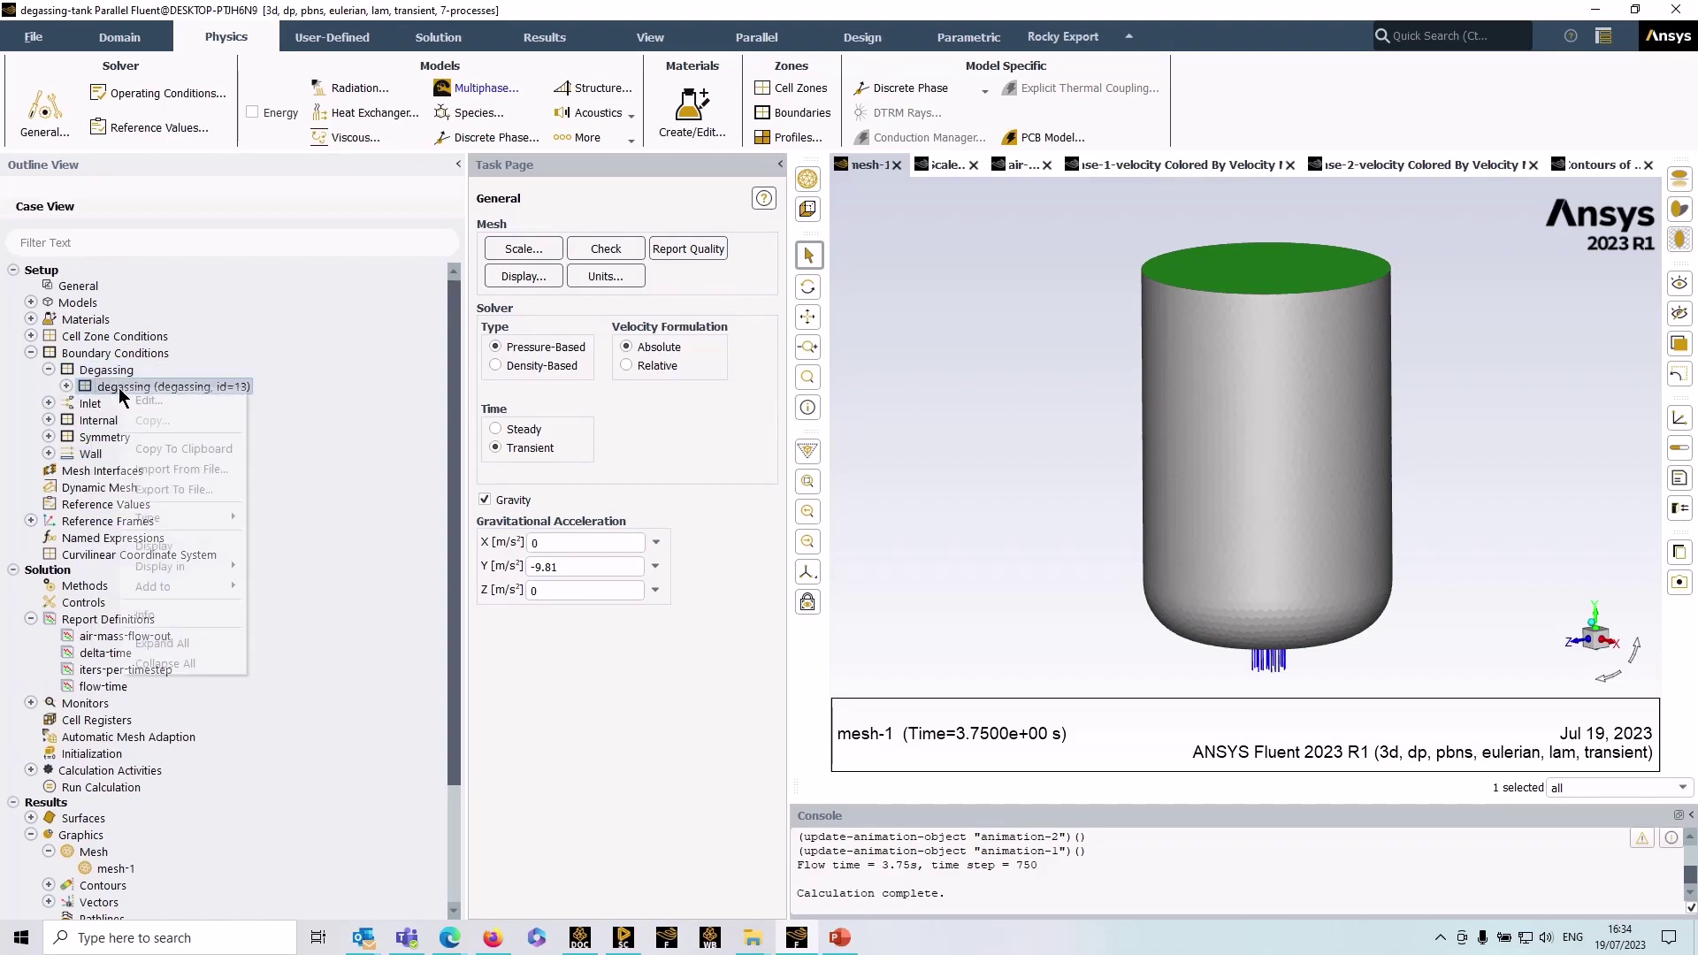
pyautogui.click(150, 401)
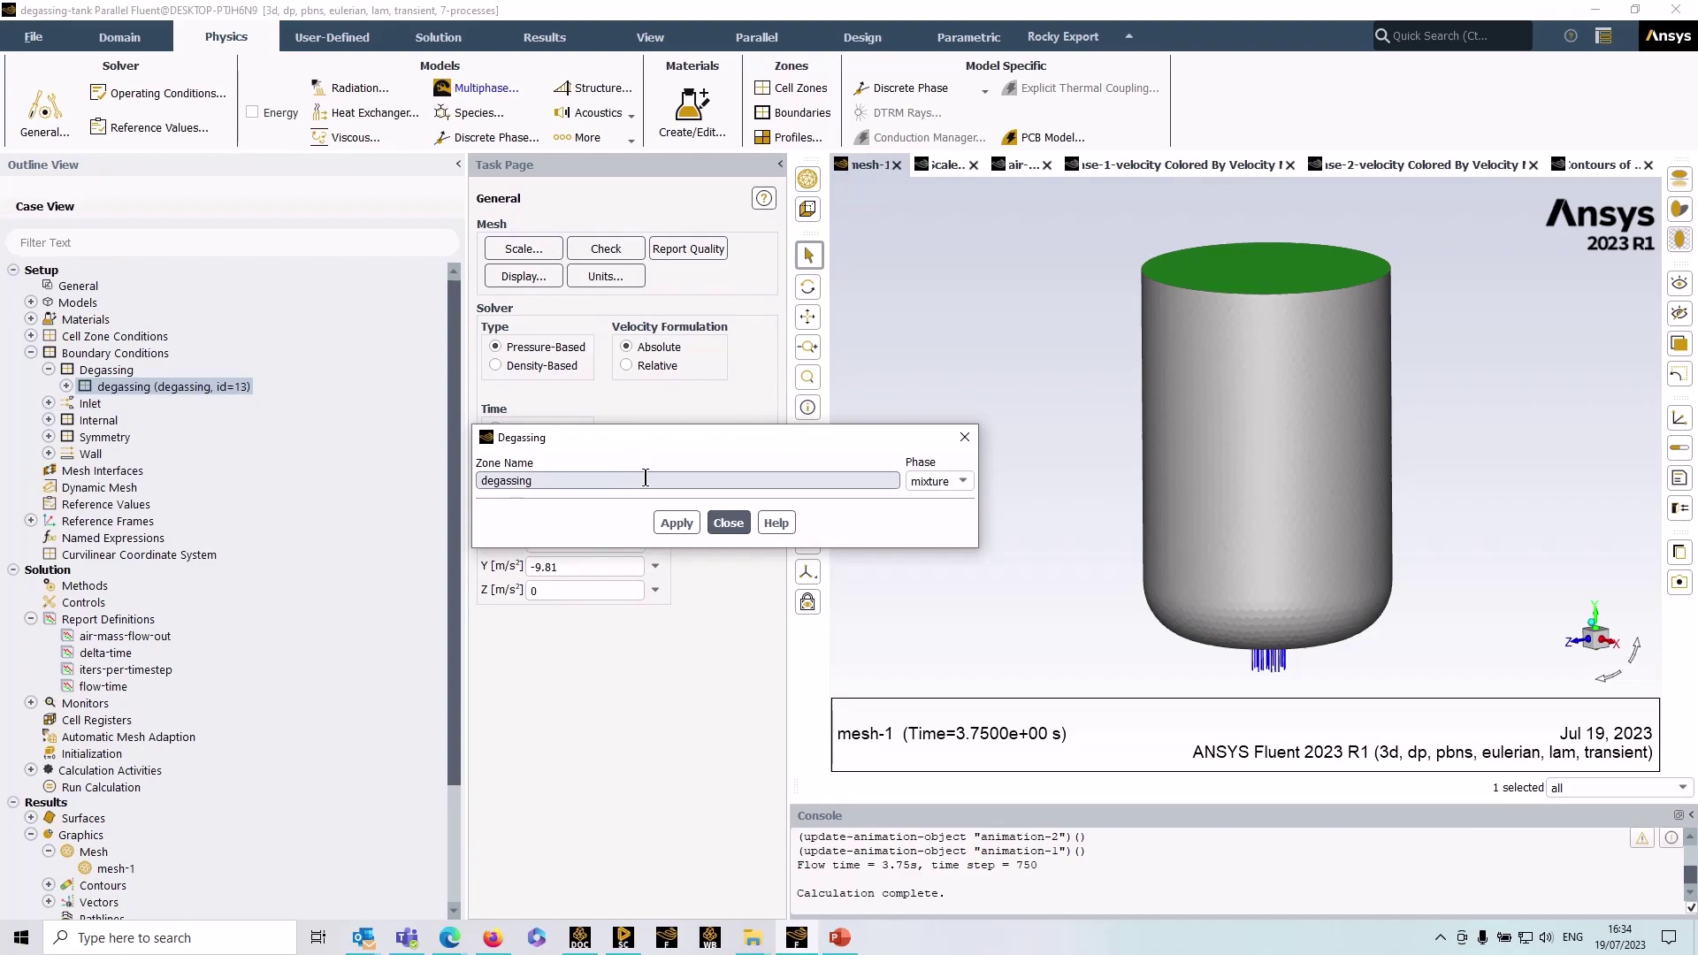
pyautogui.click(727, 523)
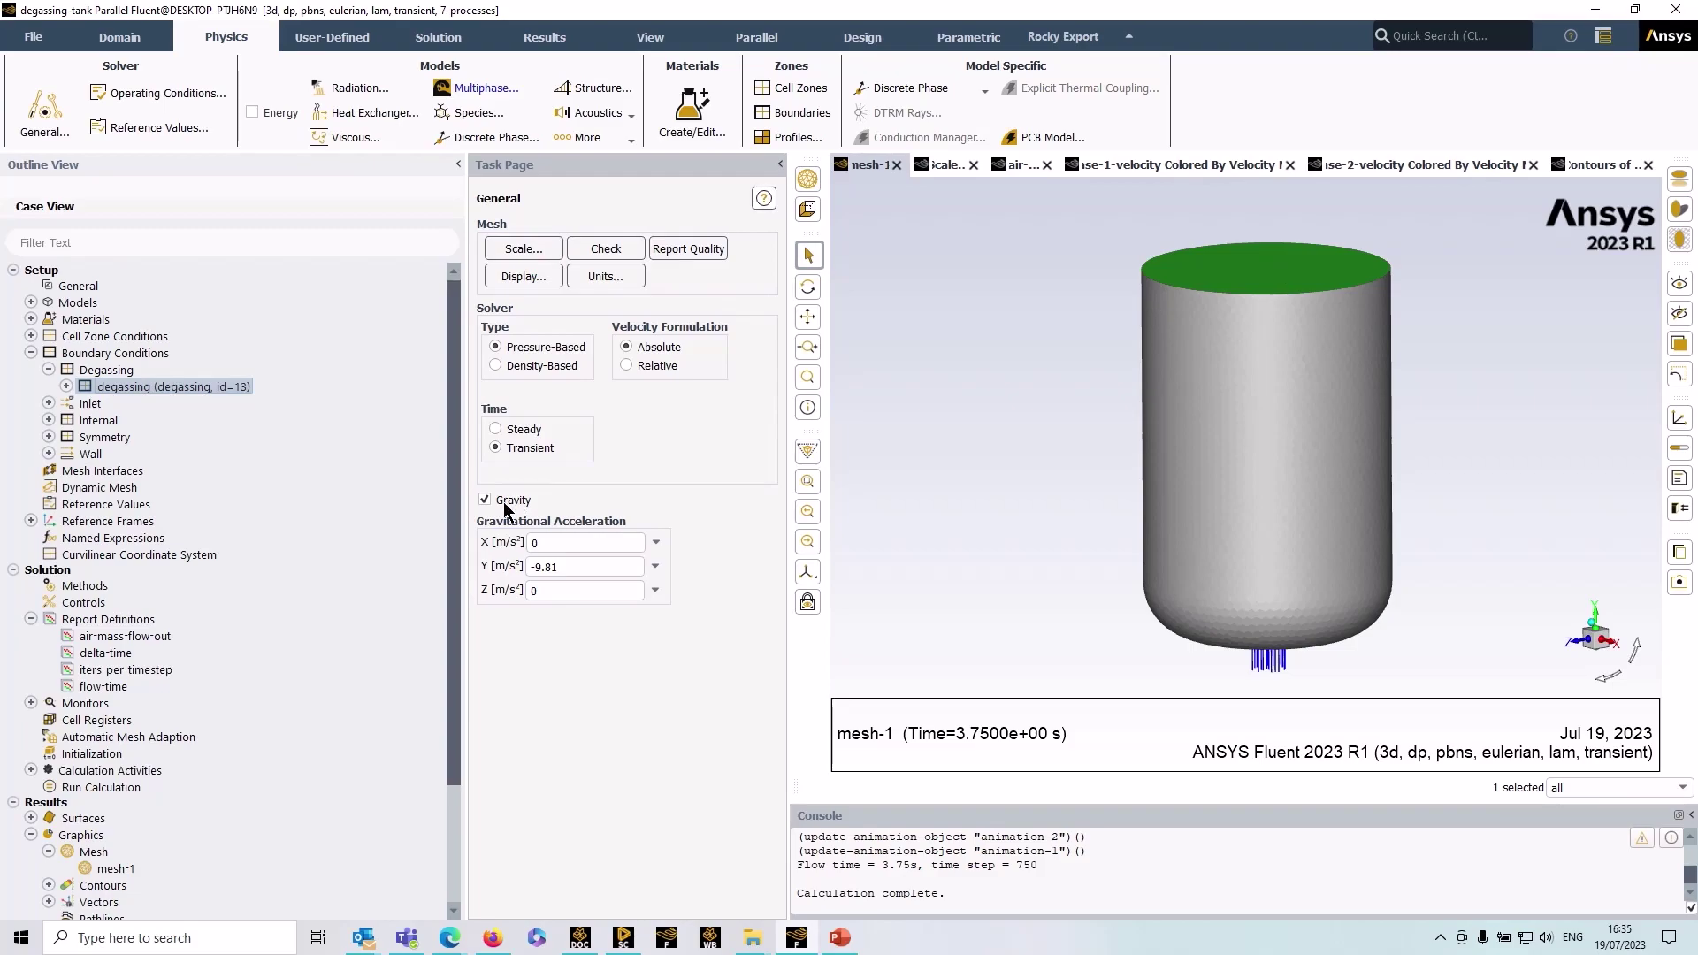
# Check the -9.81 Y gravity value and display the air-mass-flow-out plot.
pyautogui.click(554, 567)
pyautogui.press('BackSpace')
pyautogui.moveTo(1270, 316); pyautogui.dragTo(1277, 375)
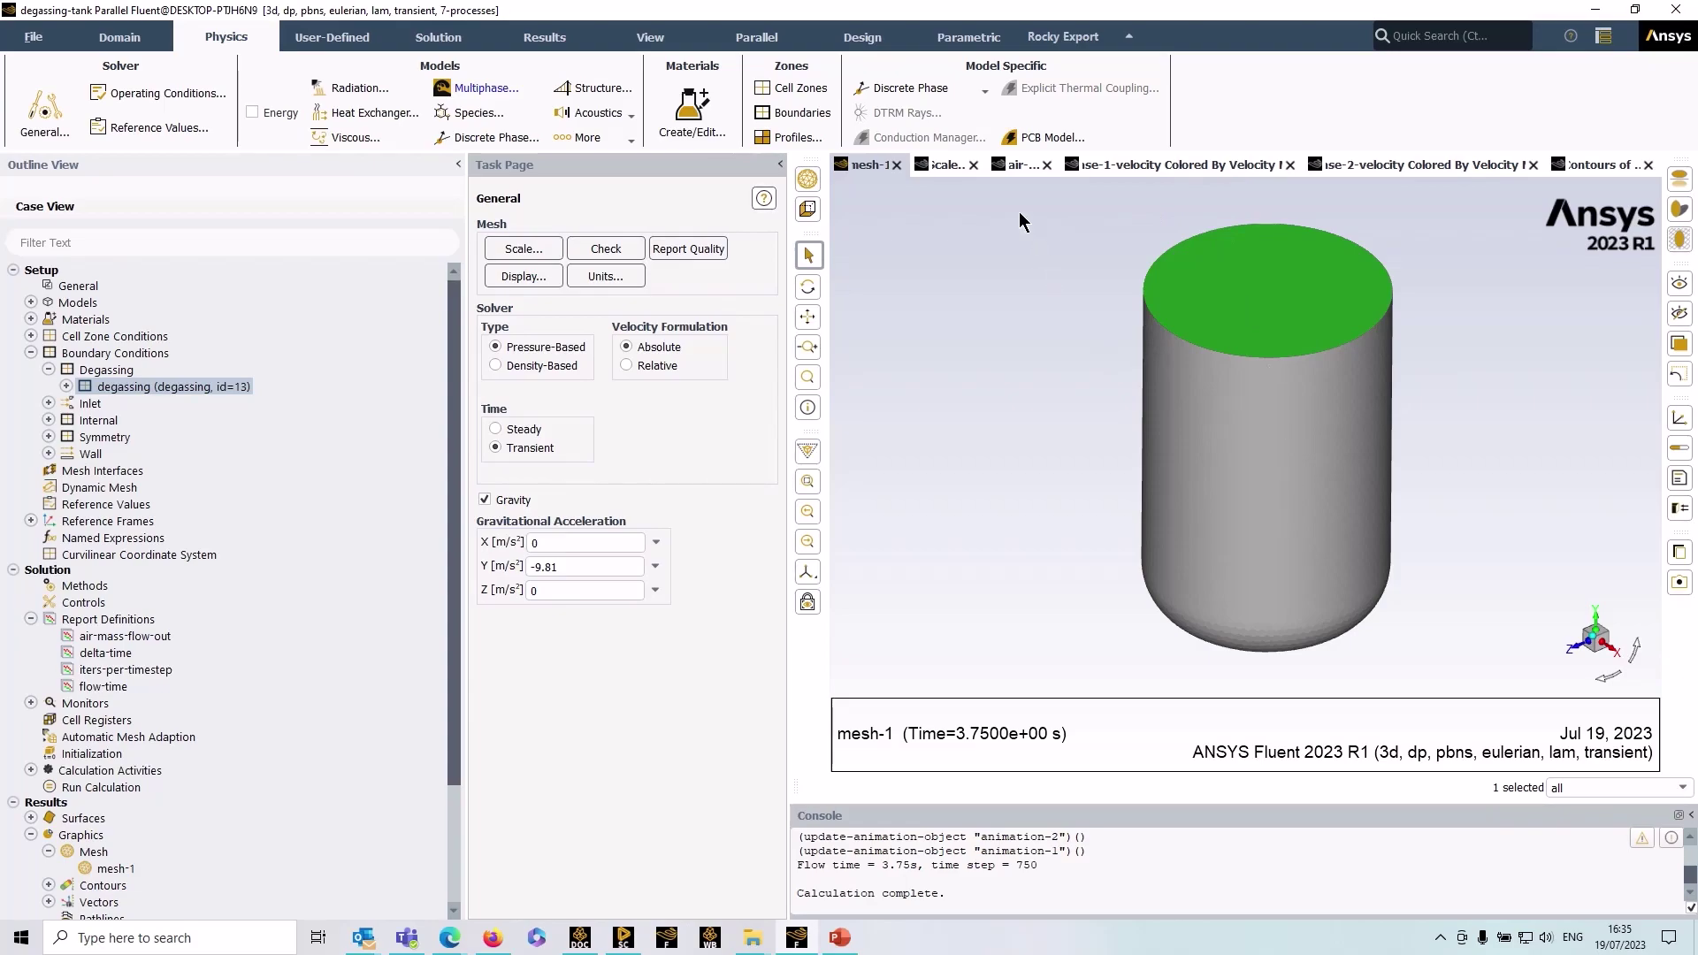
pyautogui.click(1021, 165)
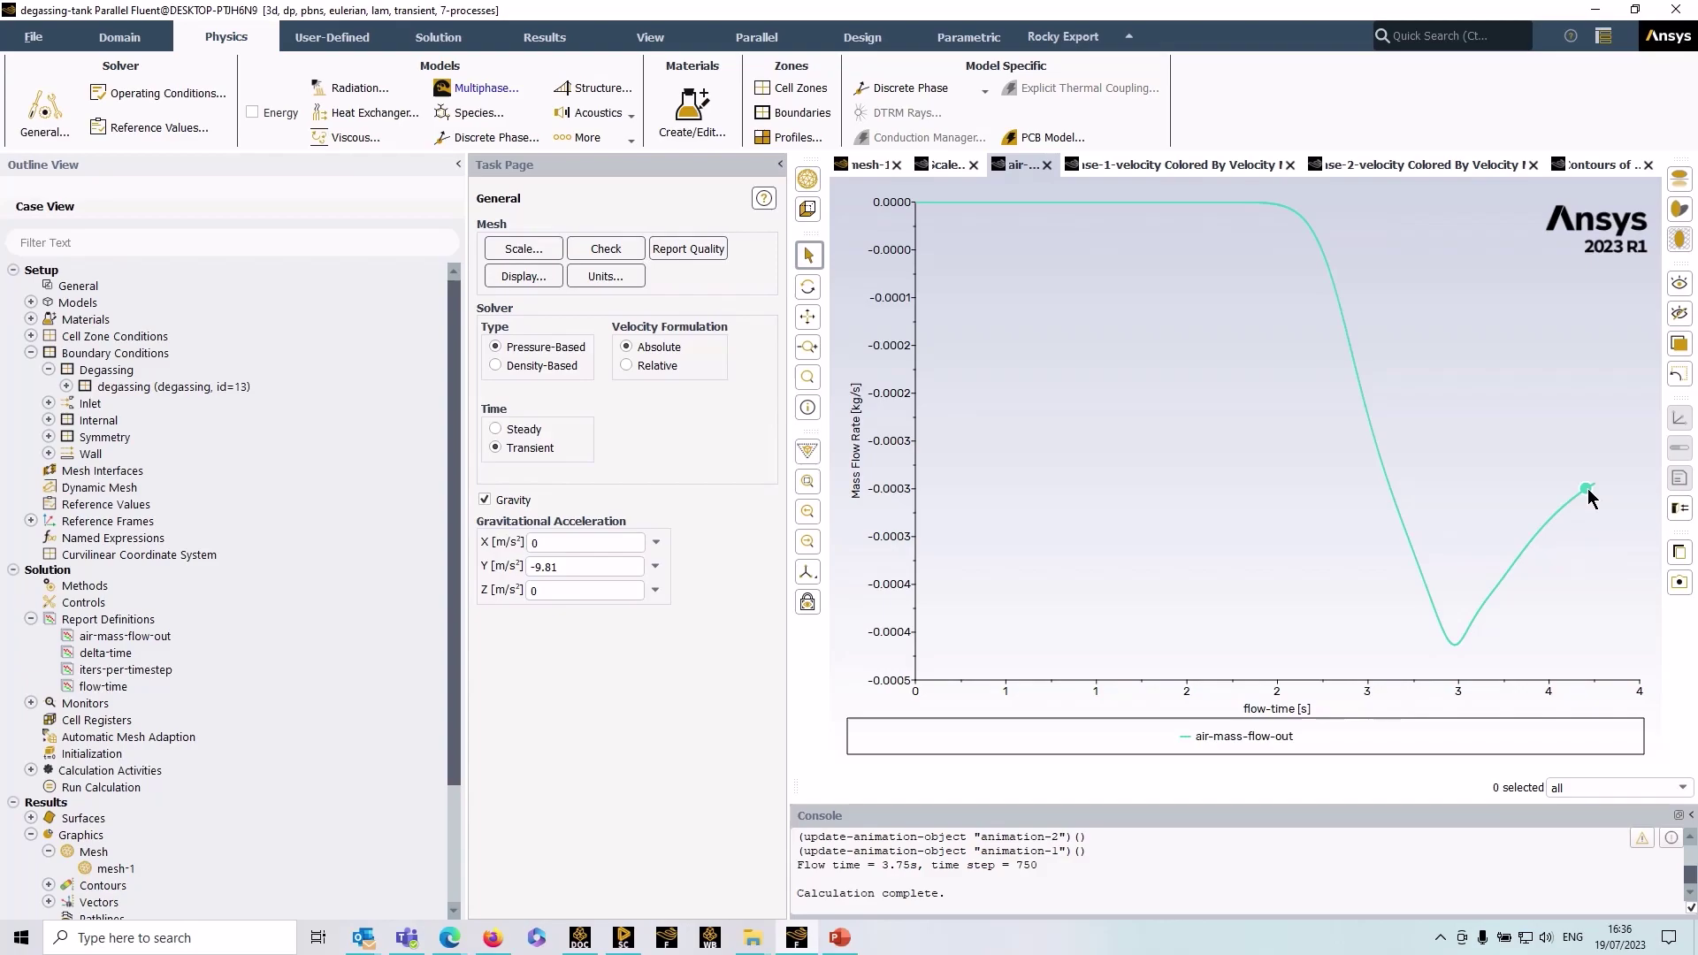
pyautogui.moveTo(1589, 496)
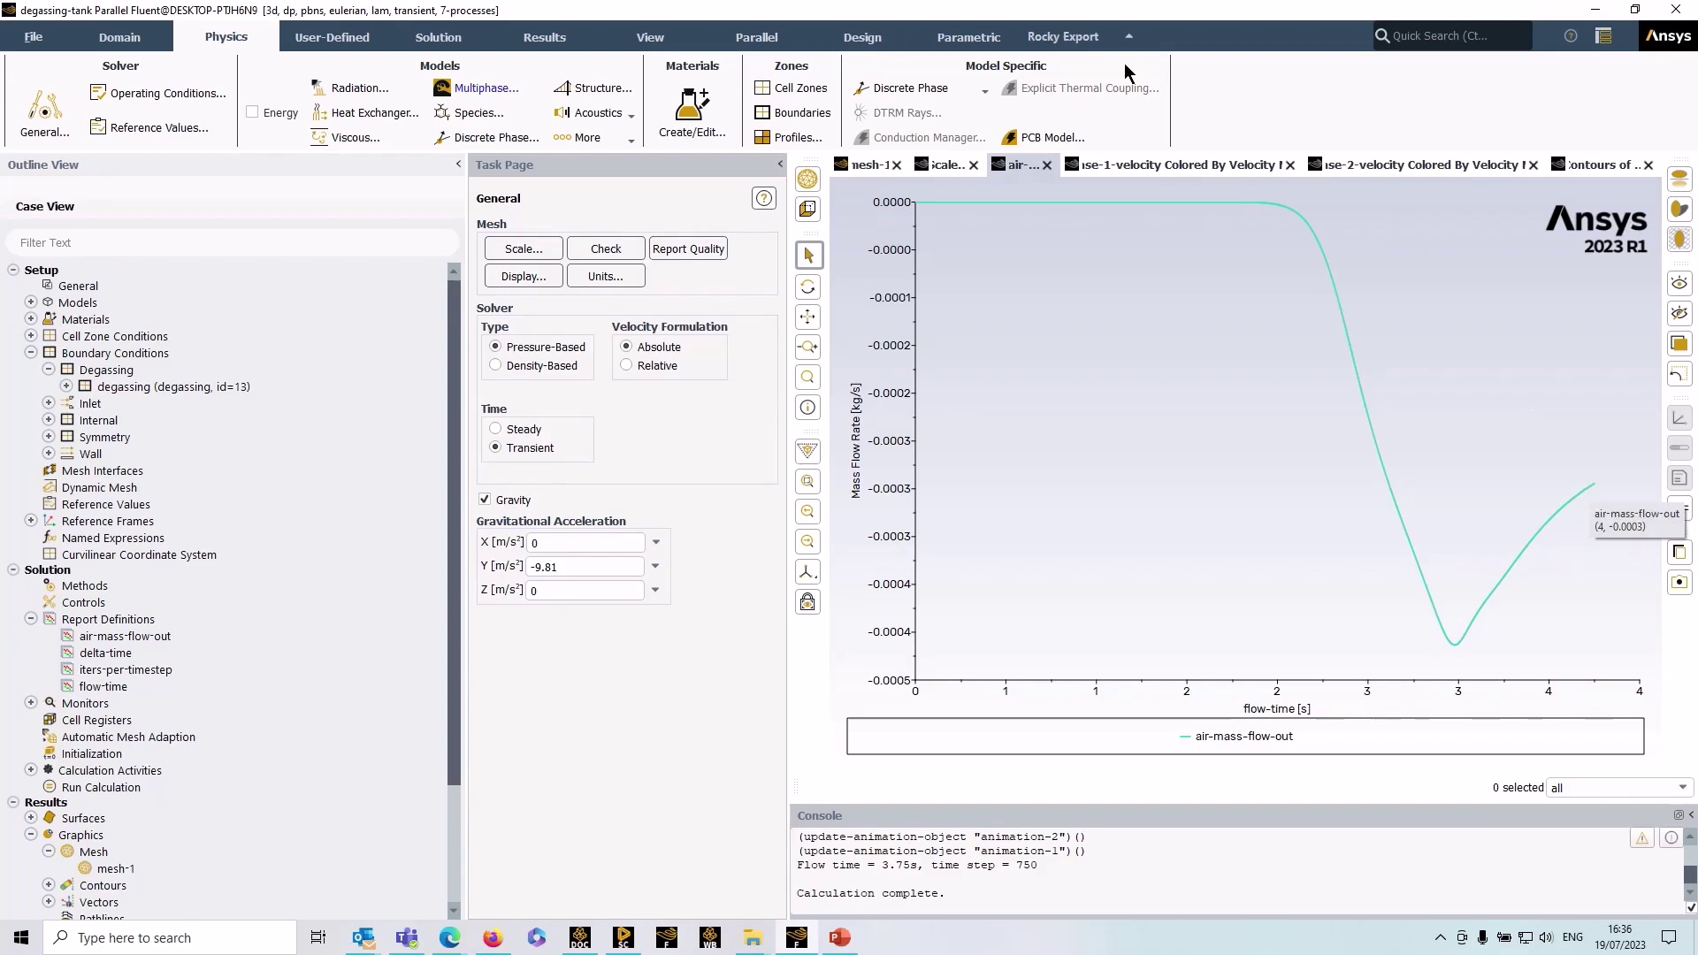
# Play back animation-1 volume fraction and animation-3 phase-1 velocity vectors.
pyautogui.click(550, 44)
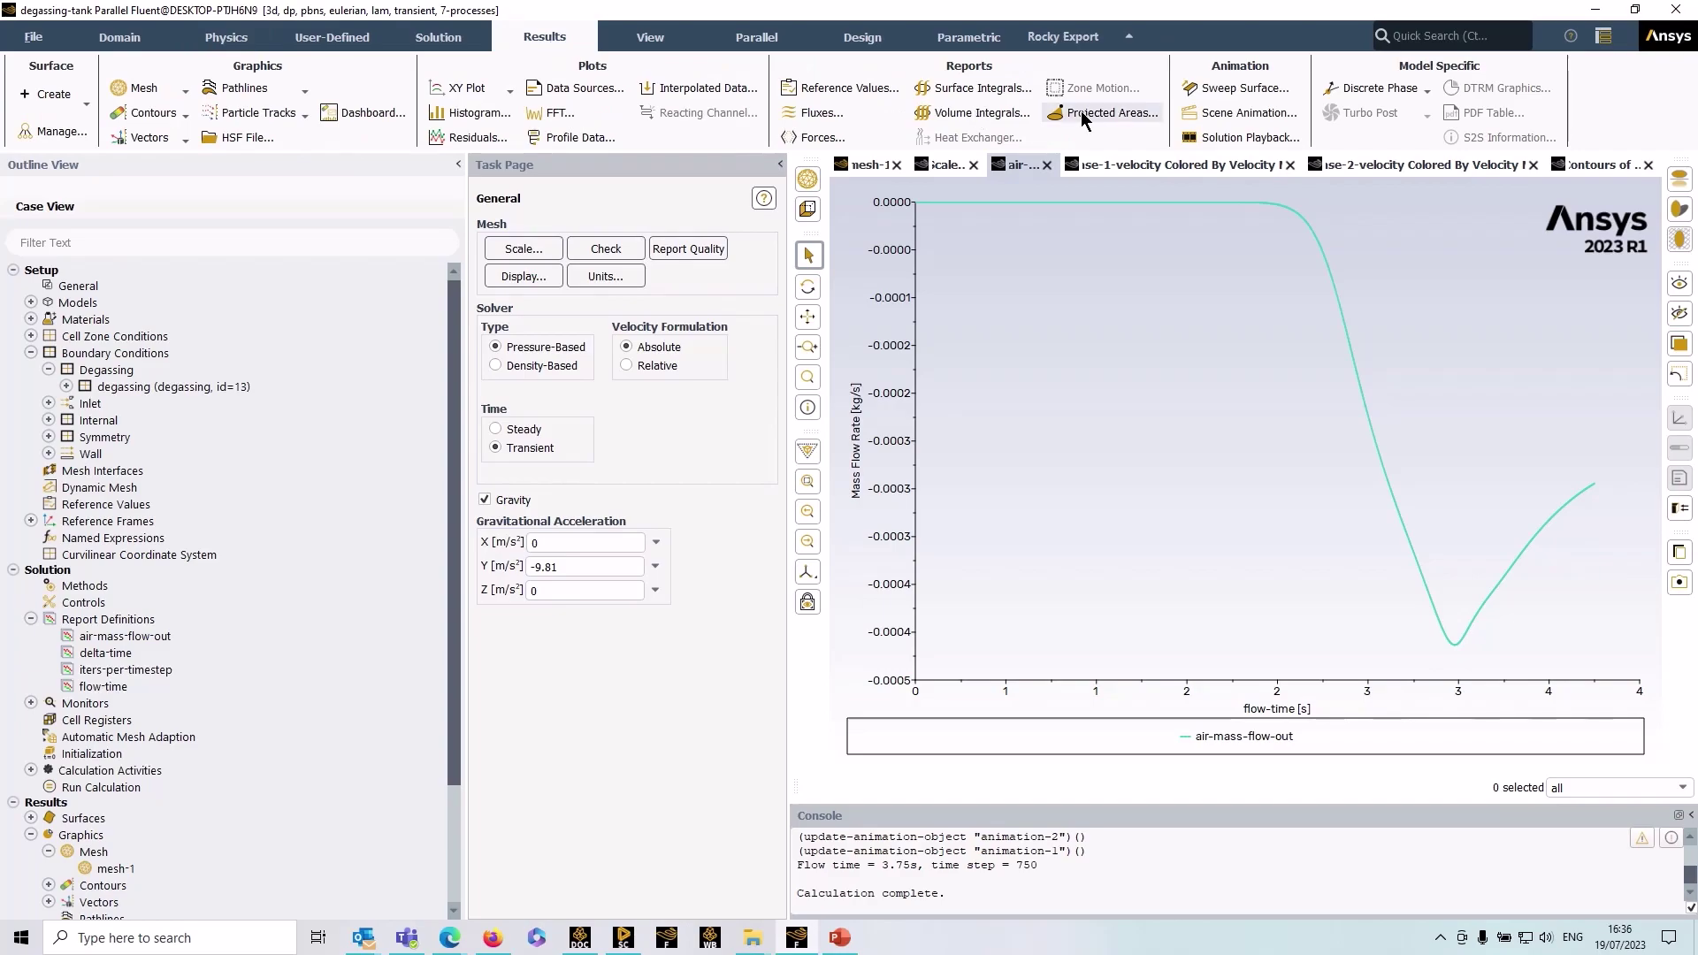
pyautogui.click(1233, 139)
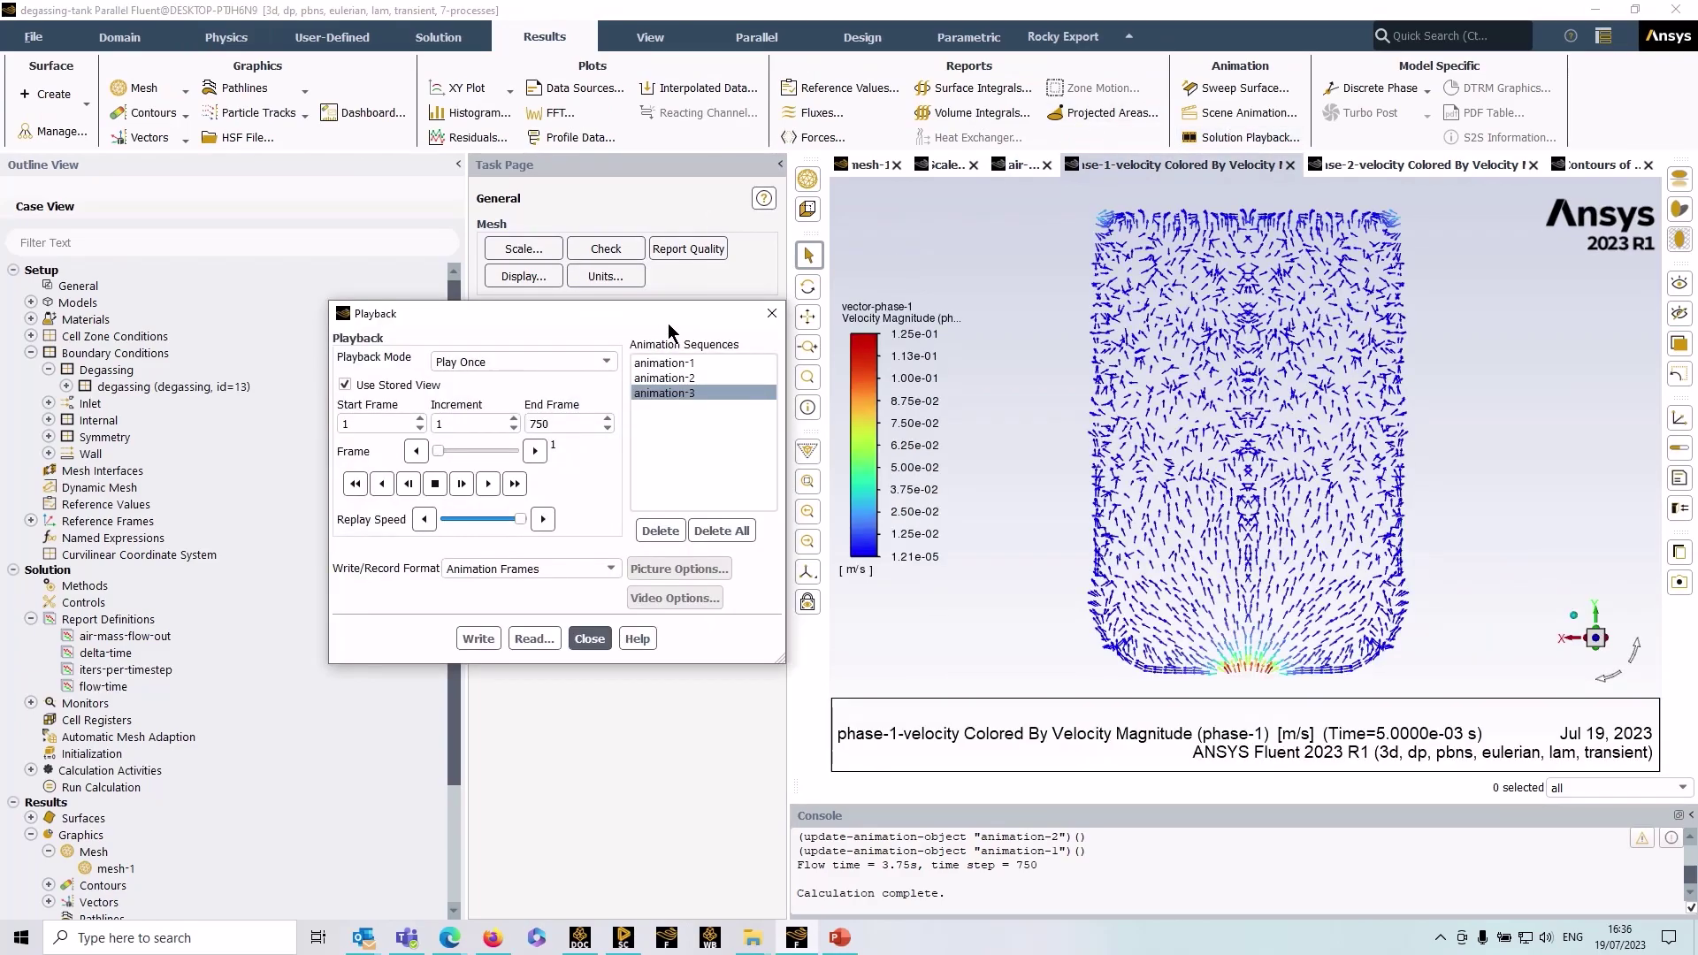
pyautogui.moveTo(676, 313); pyautogui.dragTo(648, 279)
pyautogui.click(637, 330)
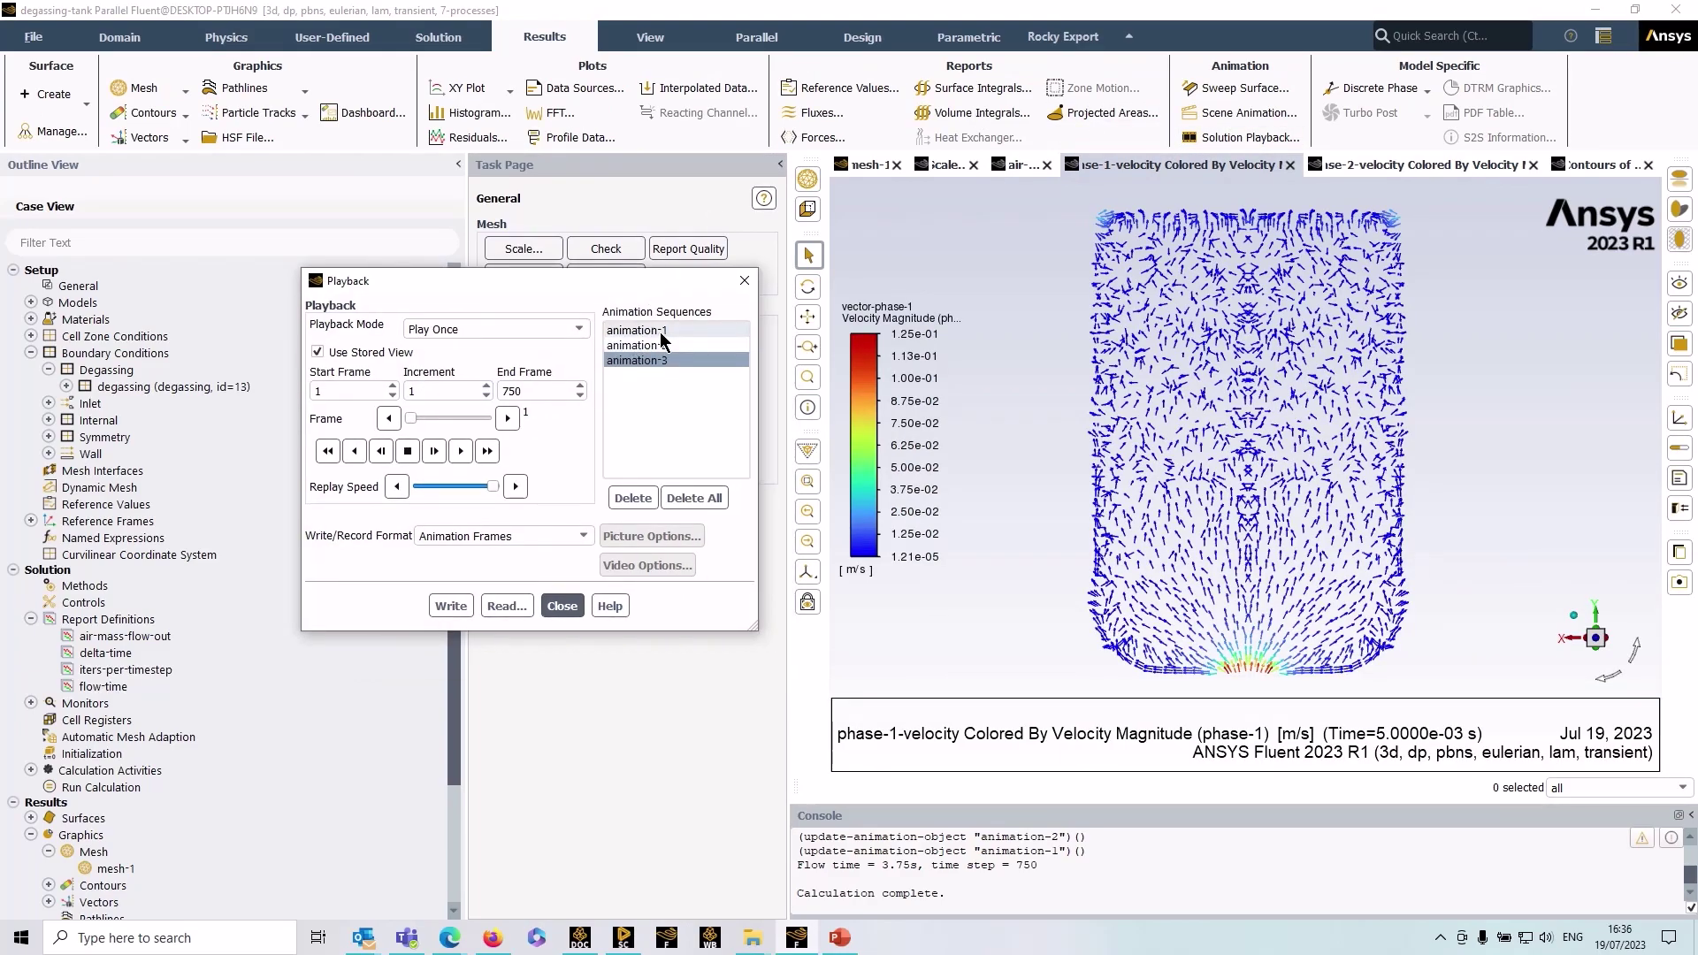
pyautogui.click(461, 451)
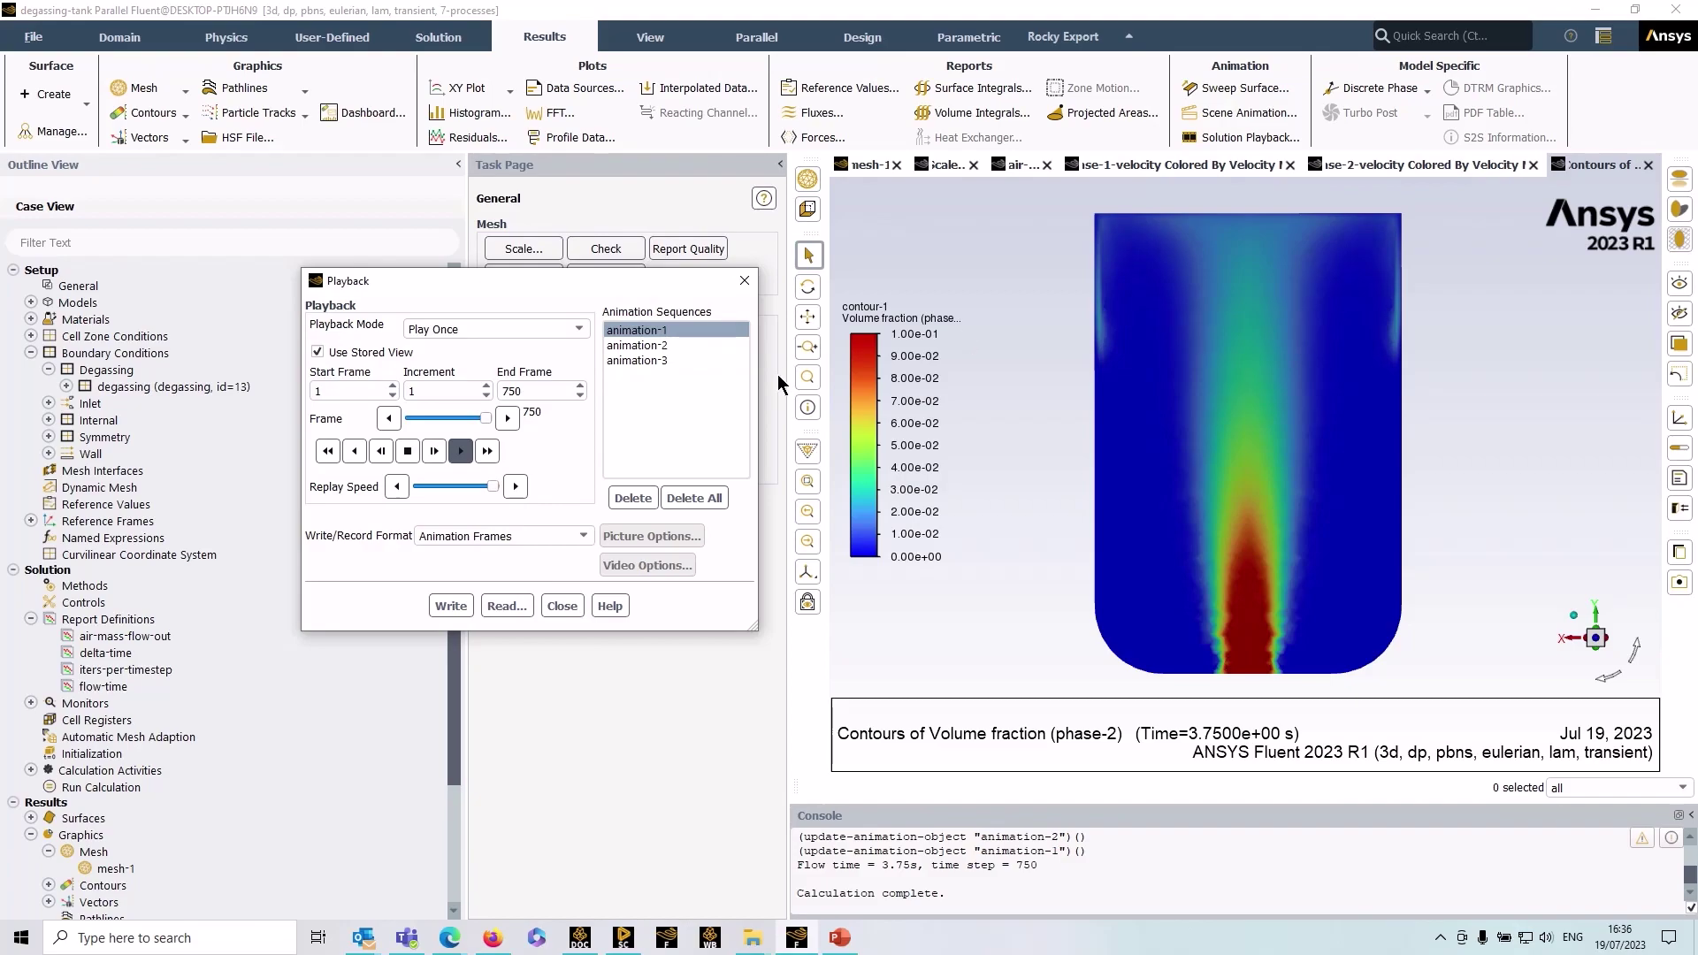
pyautogui.click(659, 359)
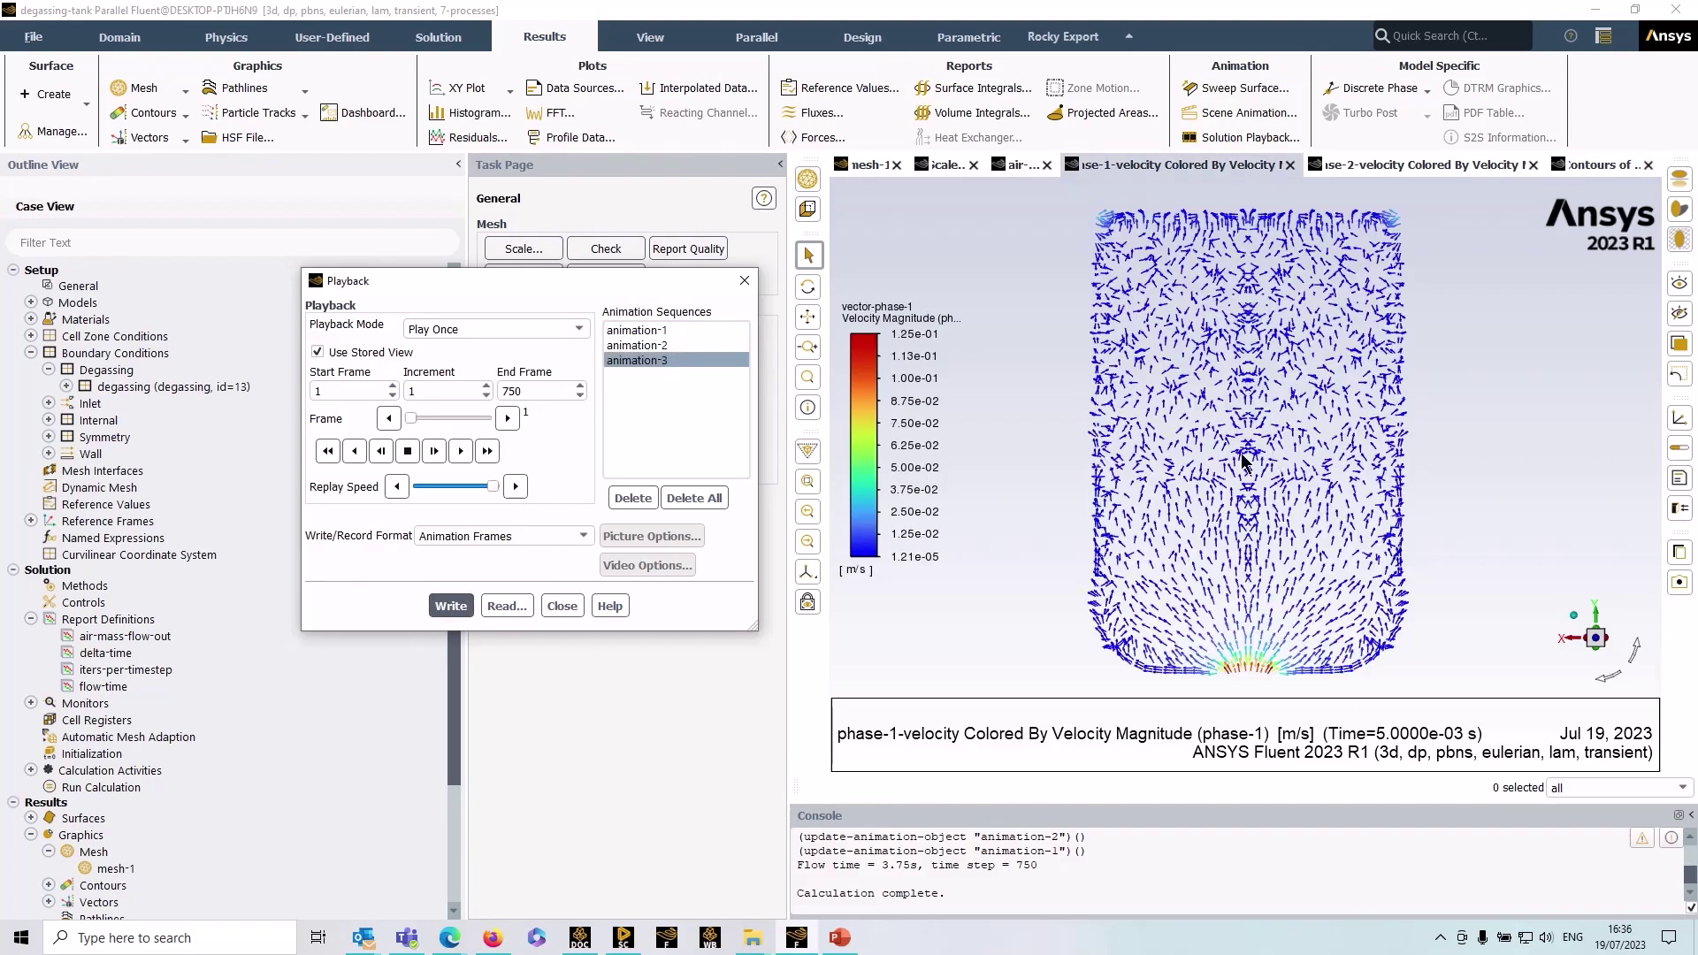
pyautogui.click(460, 451)
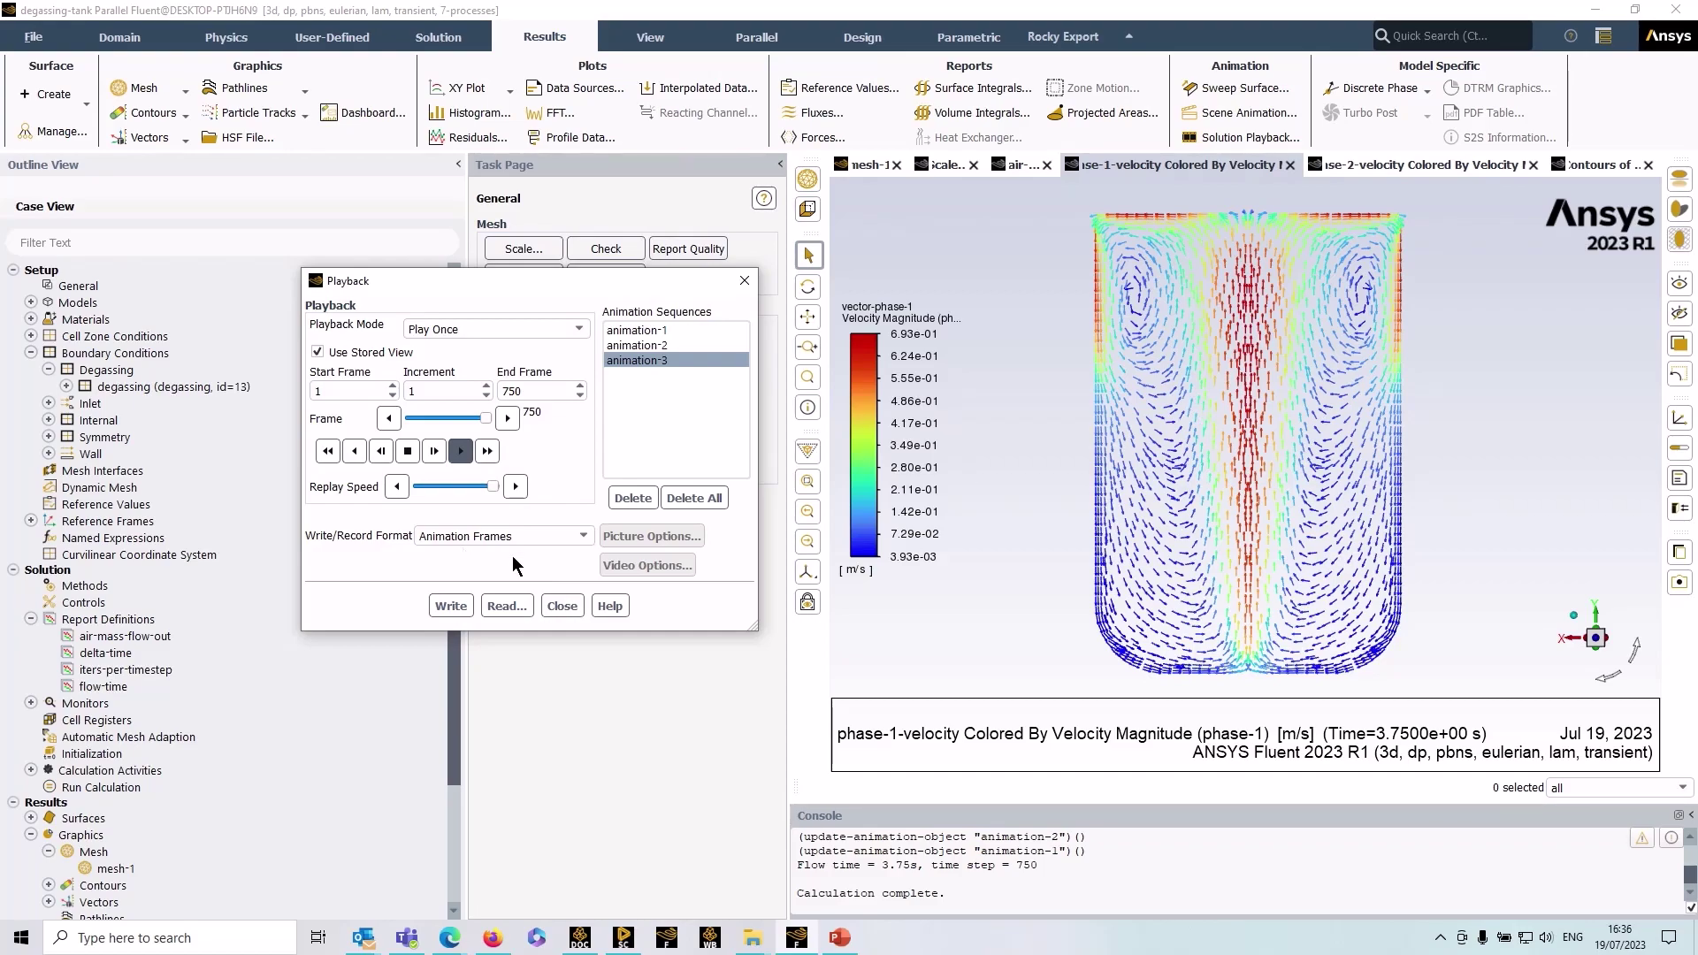
pyautogui.click(563, 606)
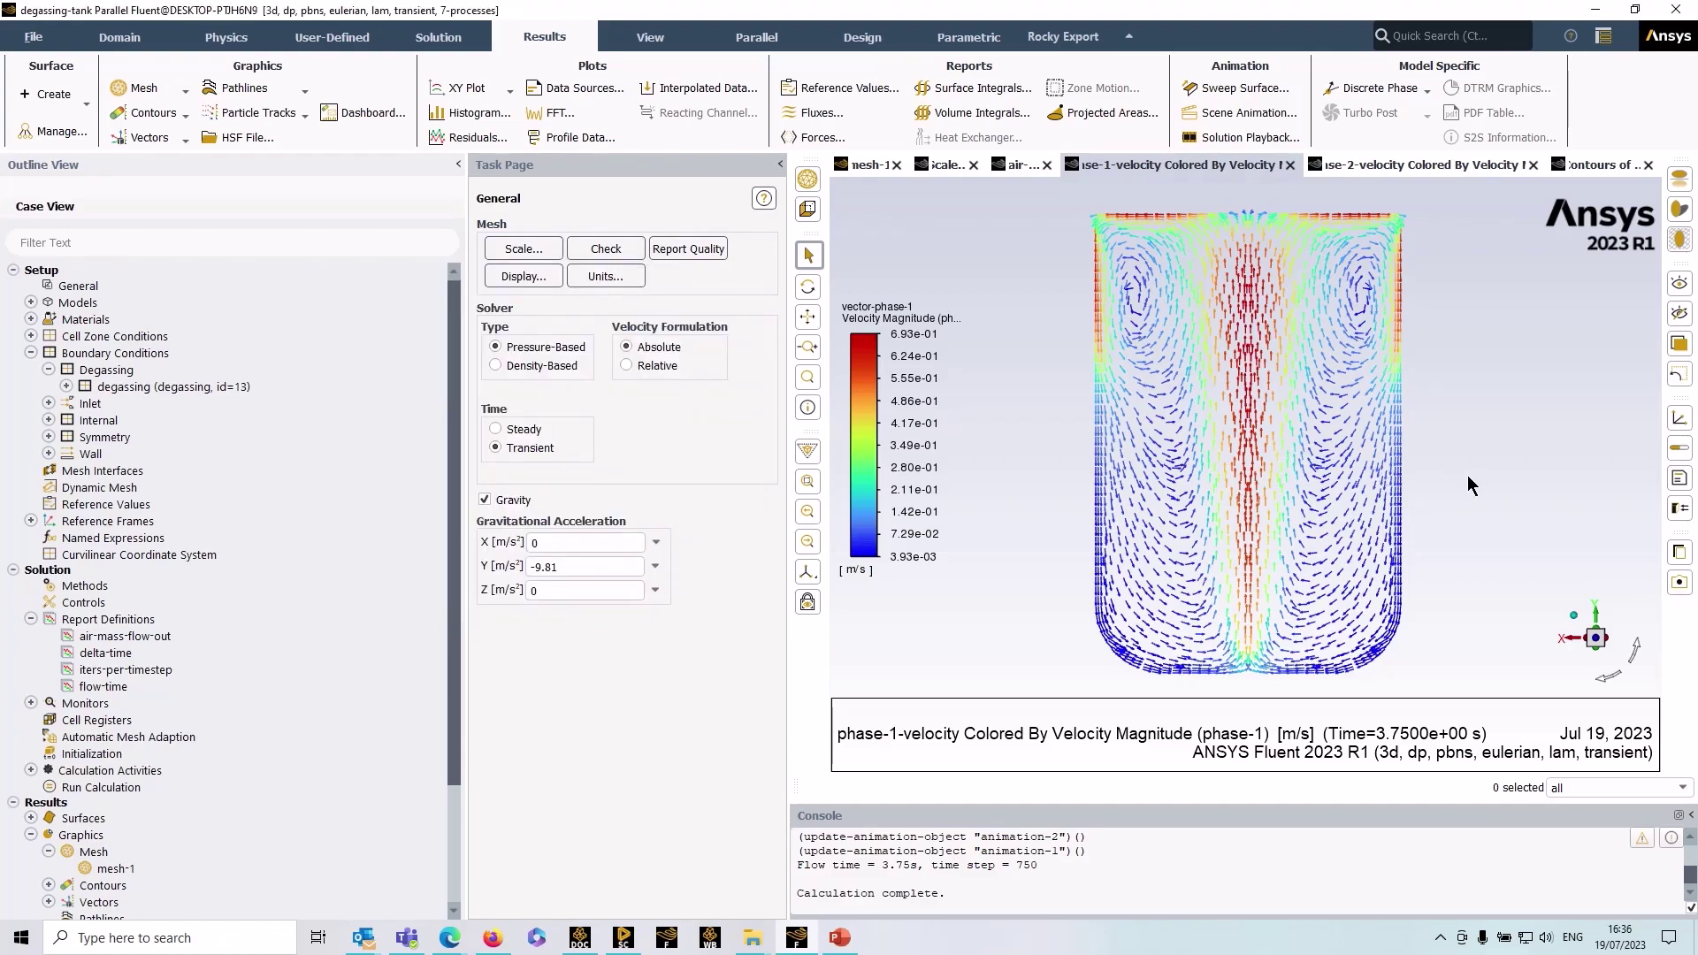